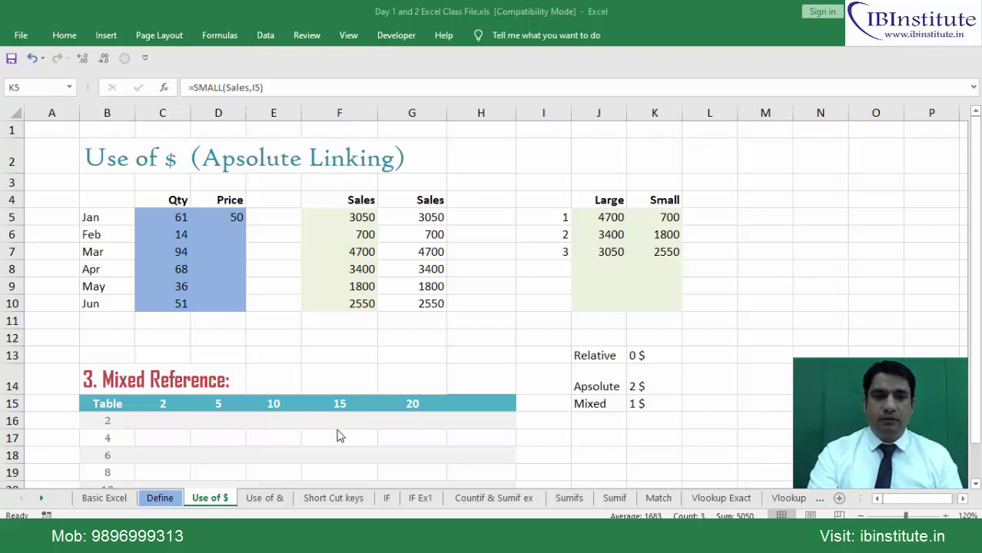
# Go to the "Use of &" worksheet and keep the ribbon expanded with the Home commands showing
pyautogui.hotkey('alt', 'Tab')
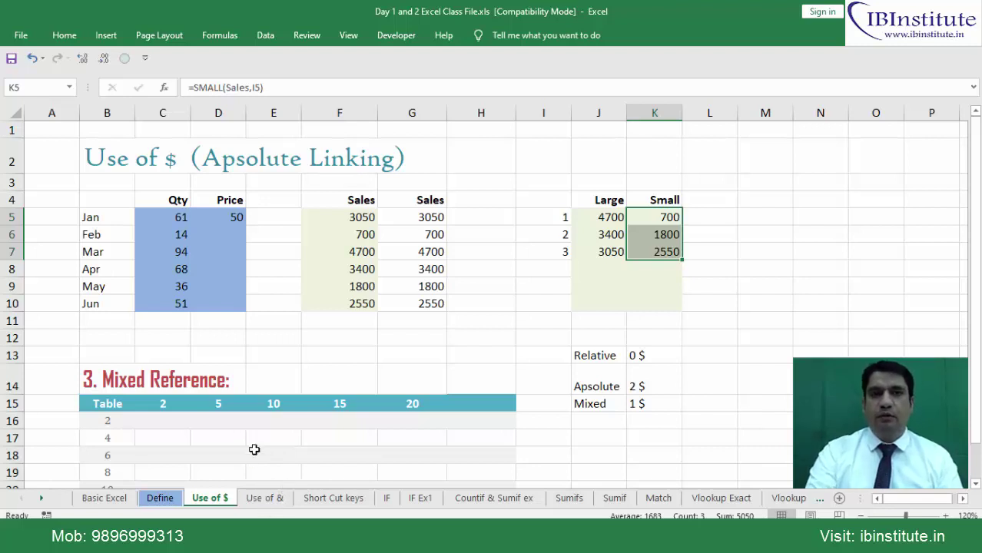
pyautogui.hotkey('ctrl', 'pagedown')
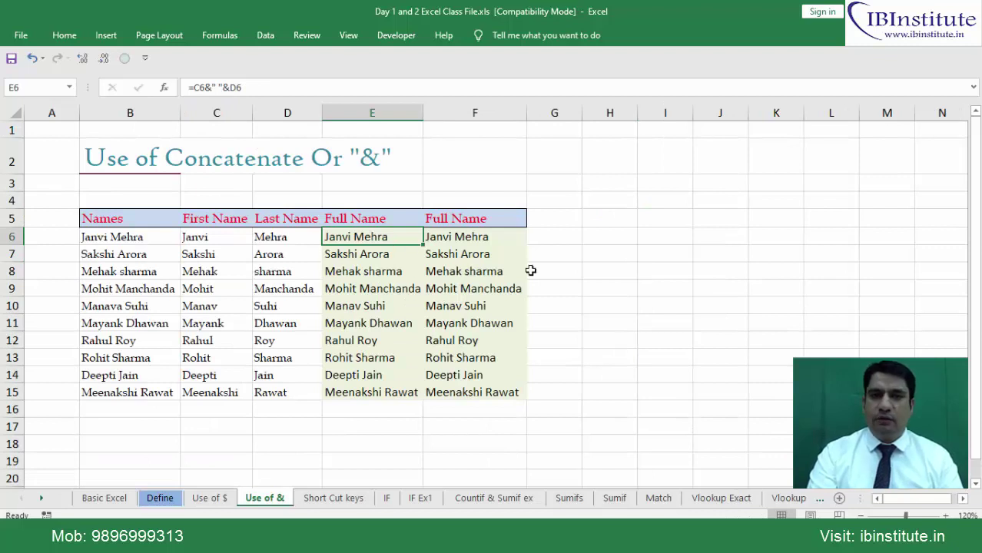
pyautogui.click(66, 36)
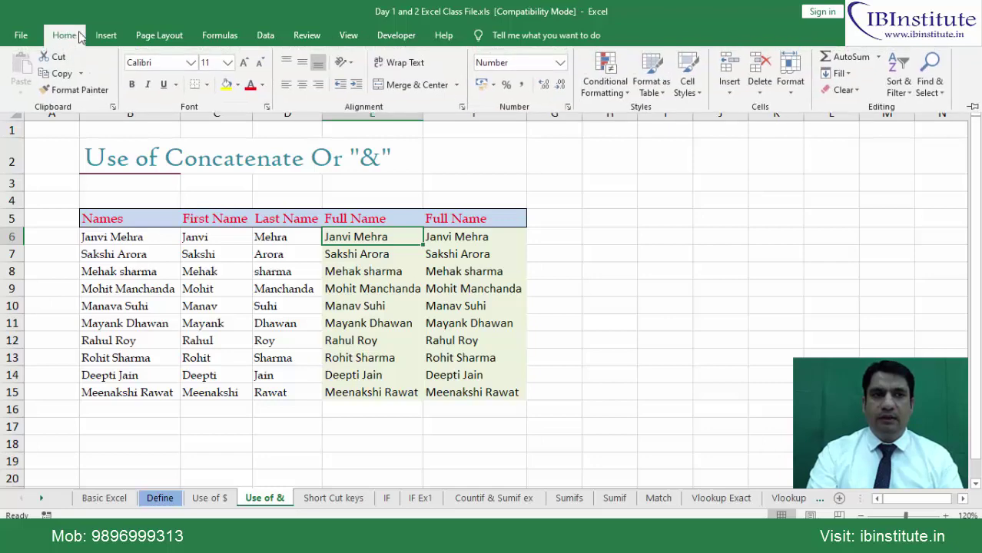
pyautogui.doubleClick(66, 35)
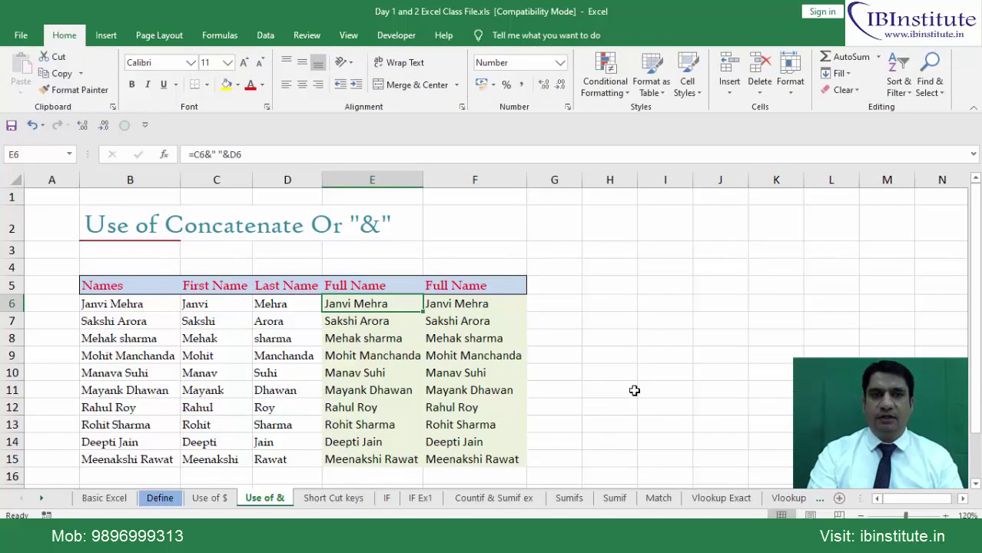
# Remove the circle-shaped command from the Quick Access Toolbar
pyautogui.click(930, 83)
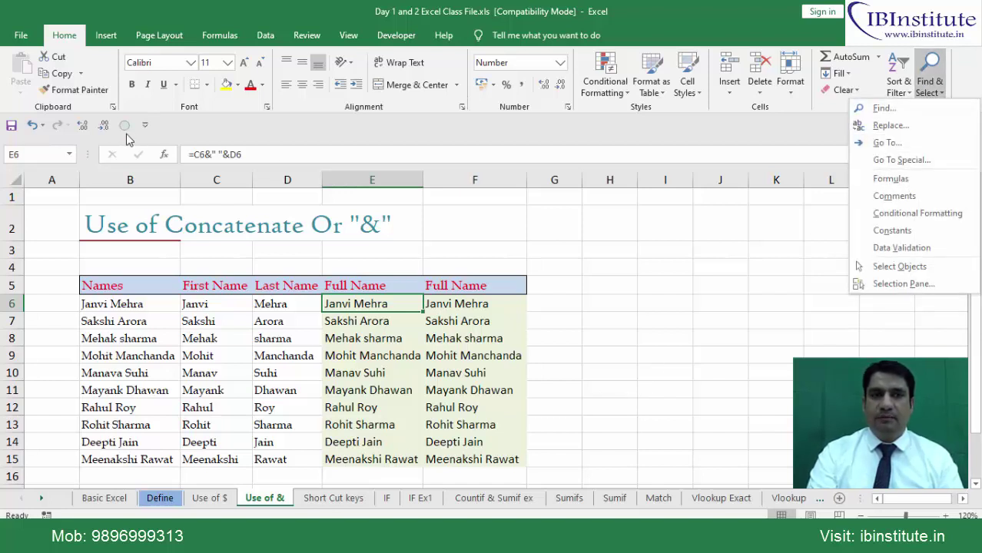
pyautogui.click(209, 255)
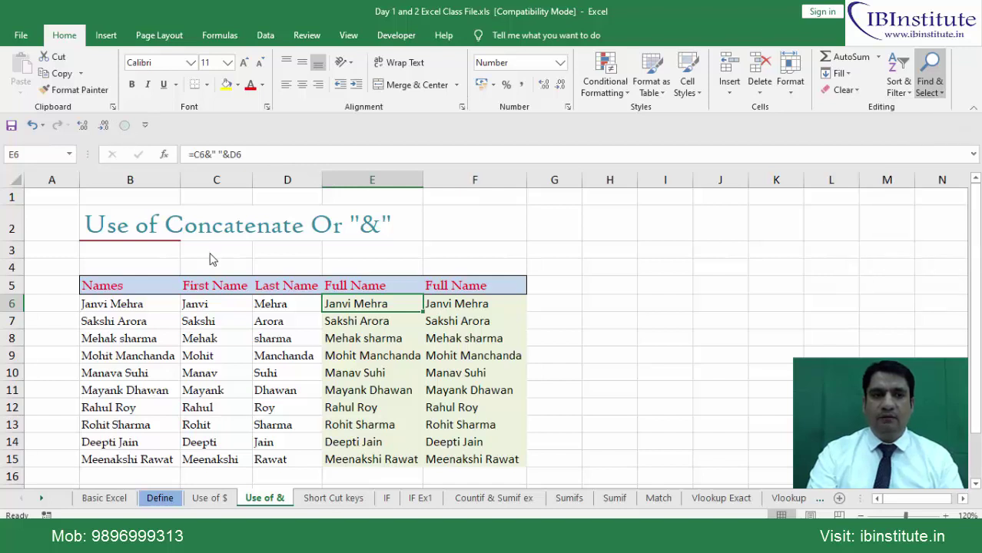
pyautogui.rightClick(126, 127)
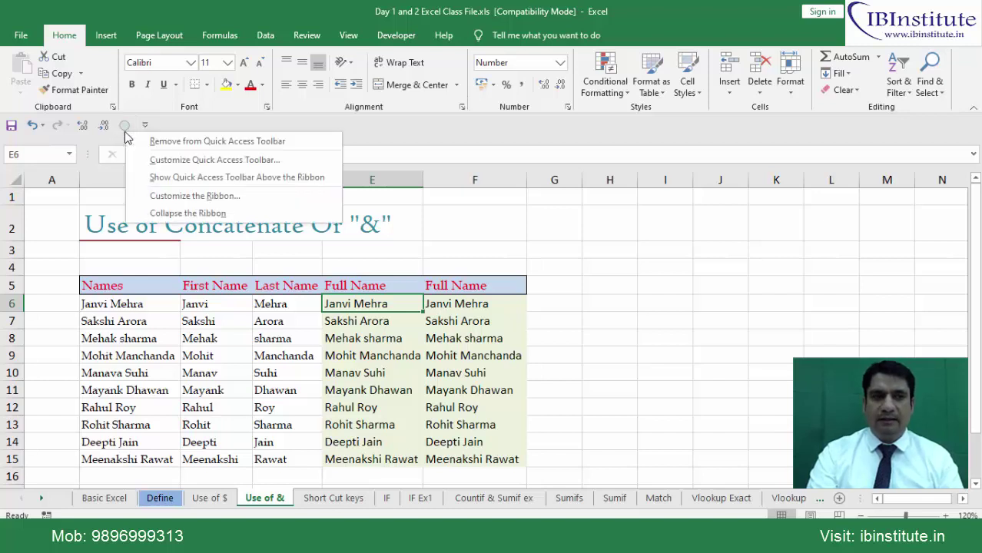
pyautogui.click(169, 142)
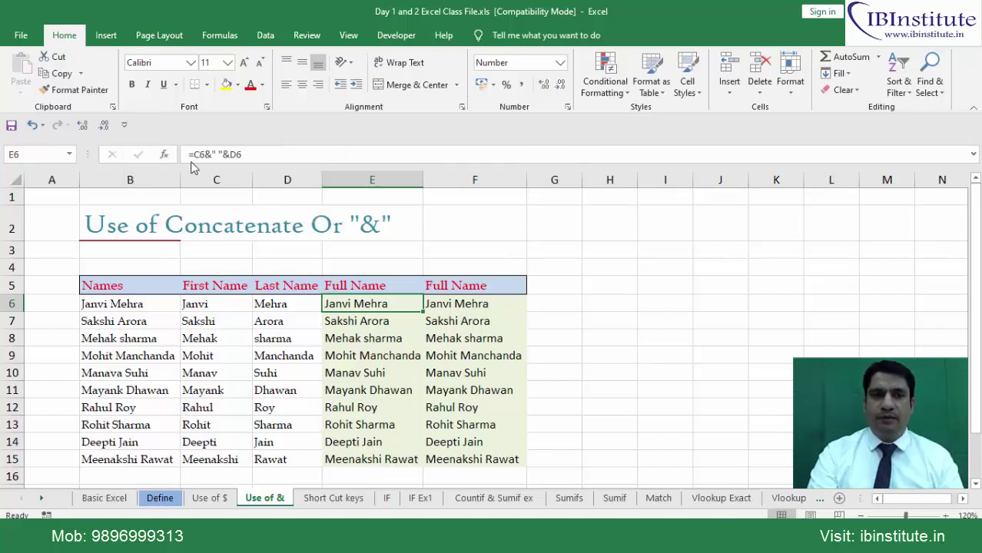
# Select all formula cells on the sheet with Go To Special, using the Formulas option, and delete the contents of both Full Name columns
pyautogui.click(438, 286)
pyautogui.click(456, 271)
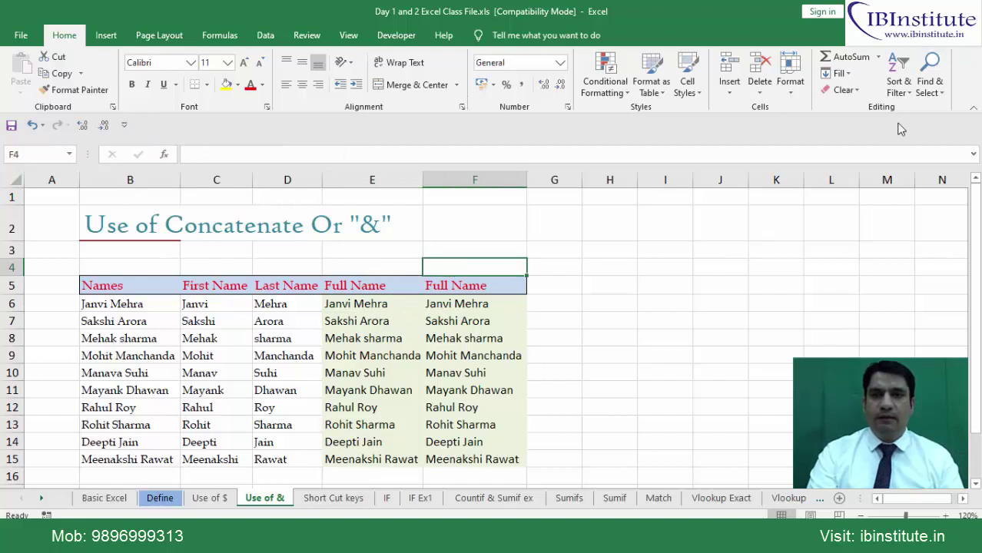
pyautogui.click(934, 77)
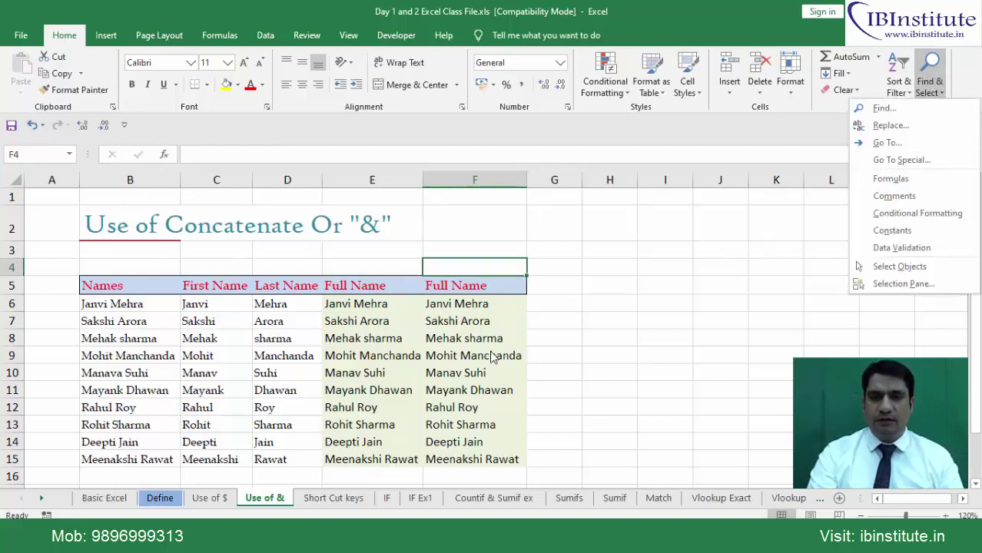
pyautogui.press('Escape')
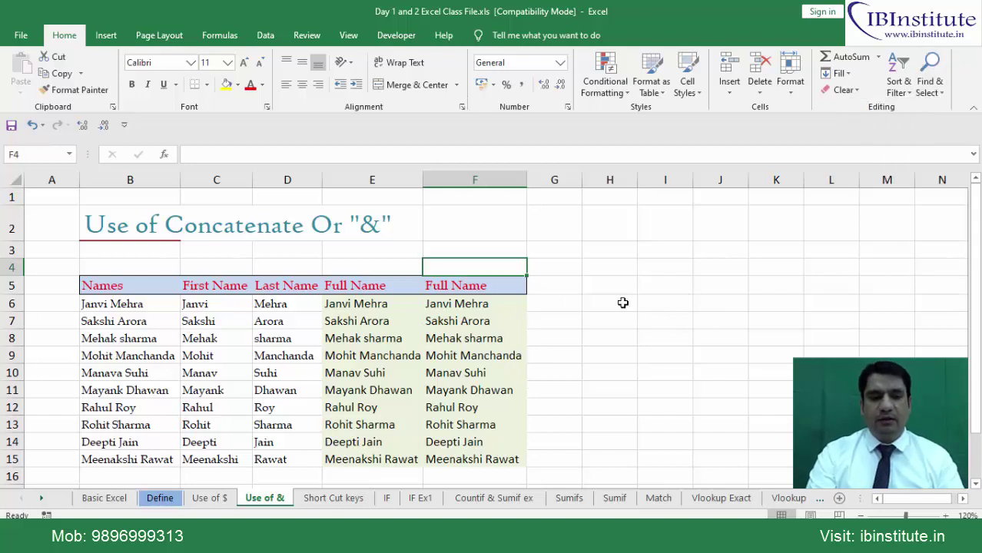
pyautogui.hotkey('ctrl', 'g')
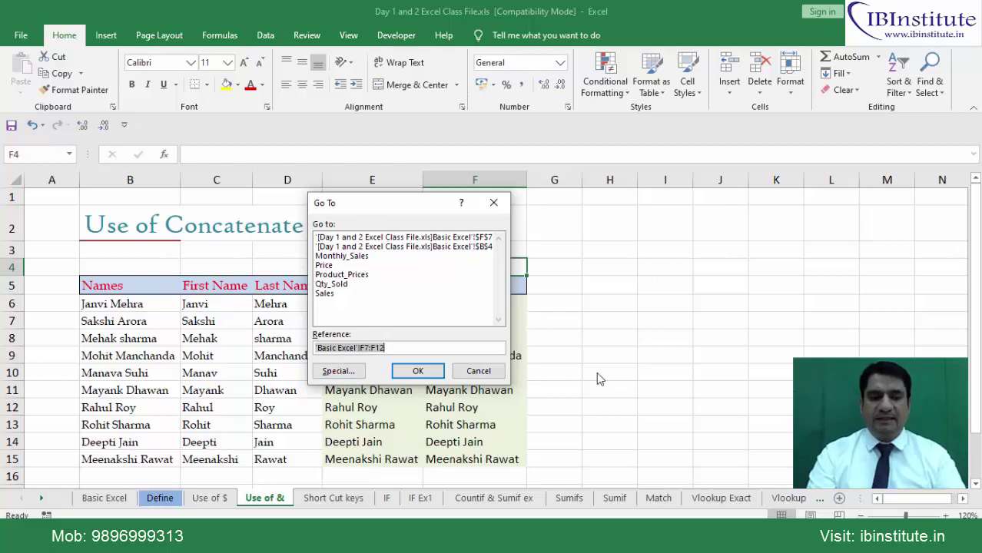
pyautogui.hotkey('alt', 's')
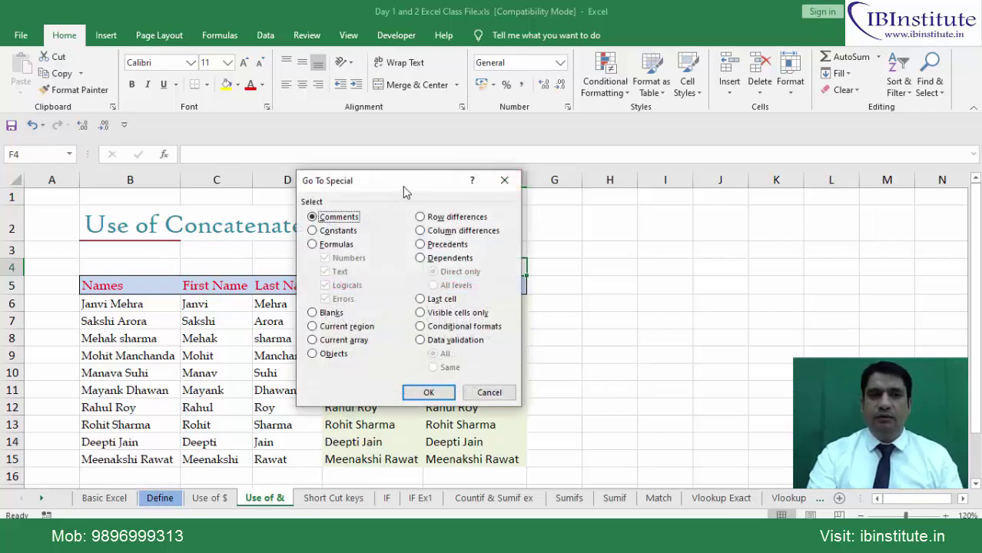
pyautogui.moveTo(410, 189); pyautogui.dragTo(618, 165)
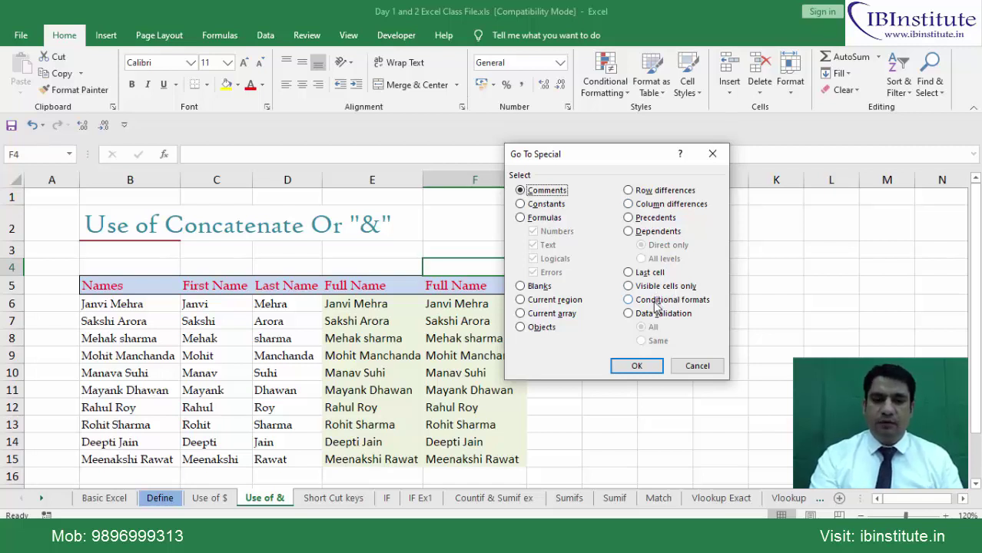
pyautogui.press('Down')
pyautogui.press('Down')
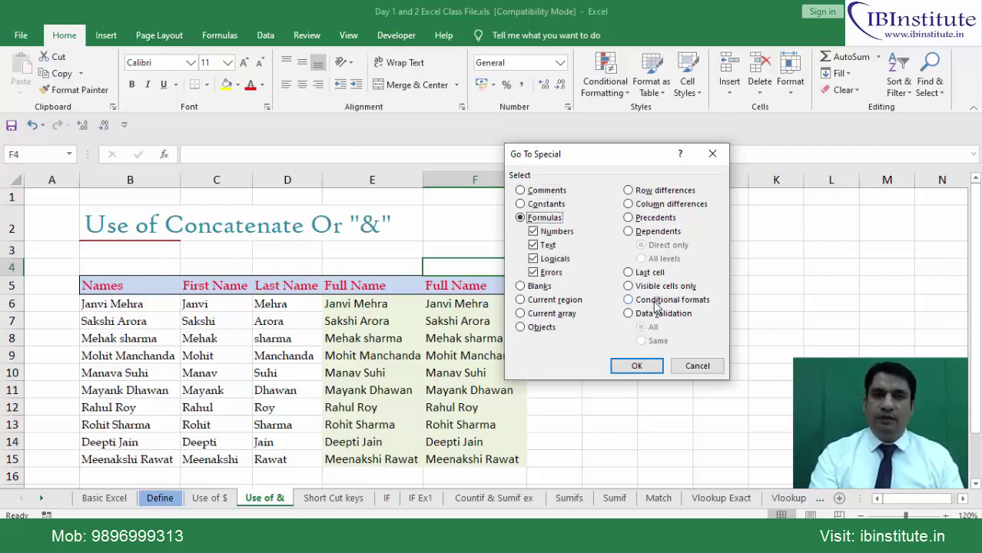
pyautogui.click(636, 366)
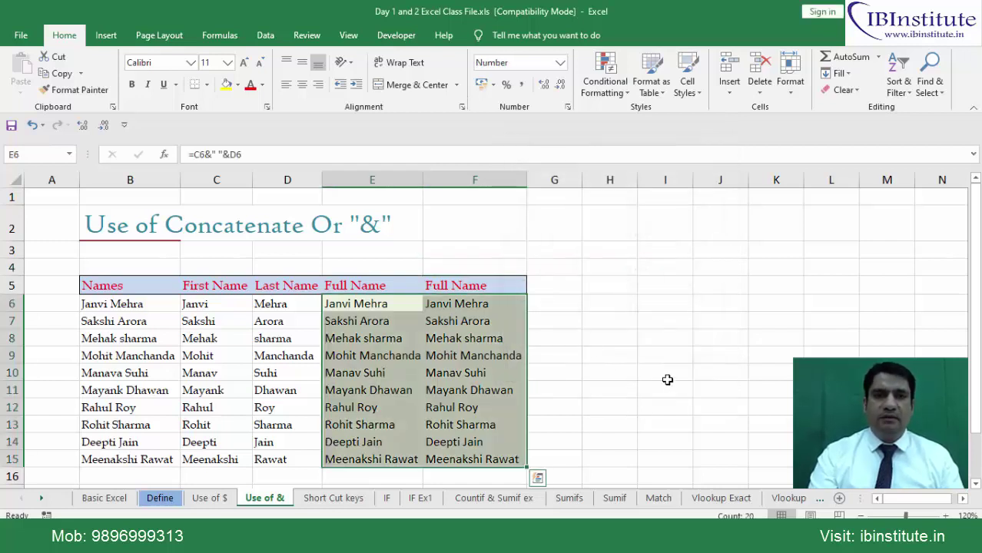
pyautogui.press('Delete')
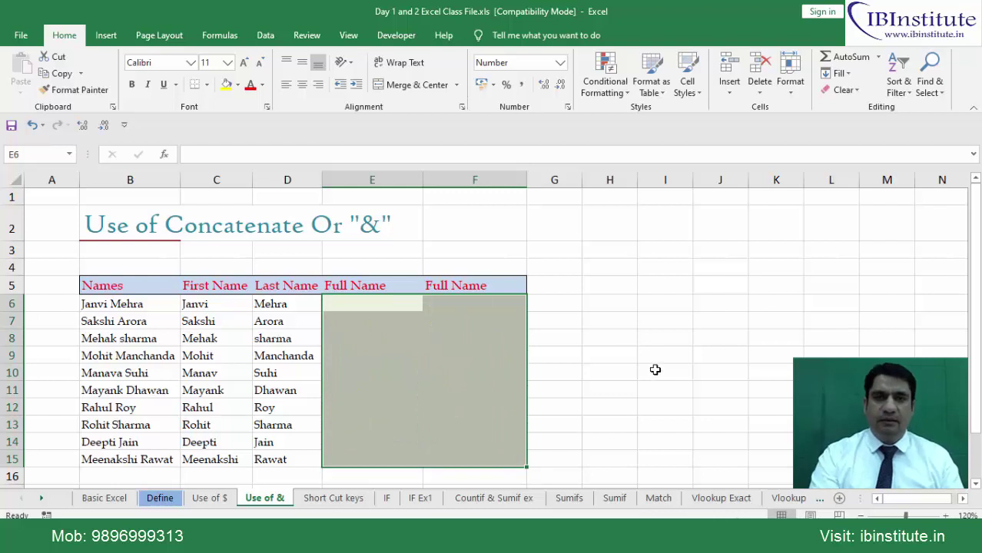
pyautogui.click(587, 255)
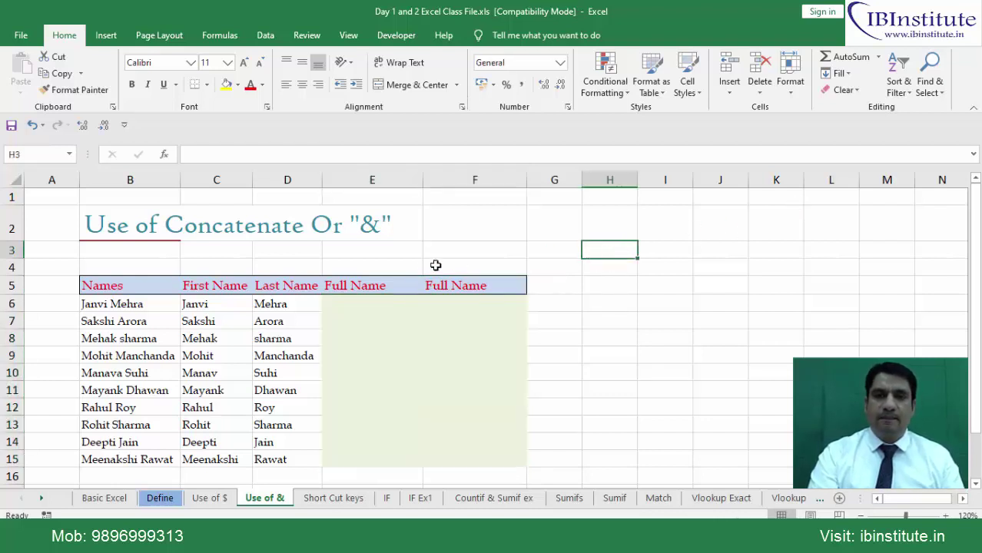
# Examine the Go To Special selection options, opening them both directly from Find & Select and through Go To, without applying any
pyautogui.click(944, 79)
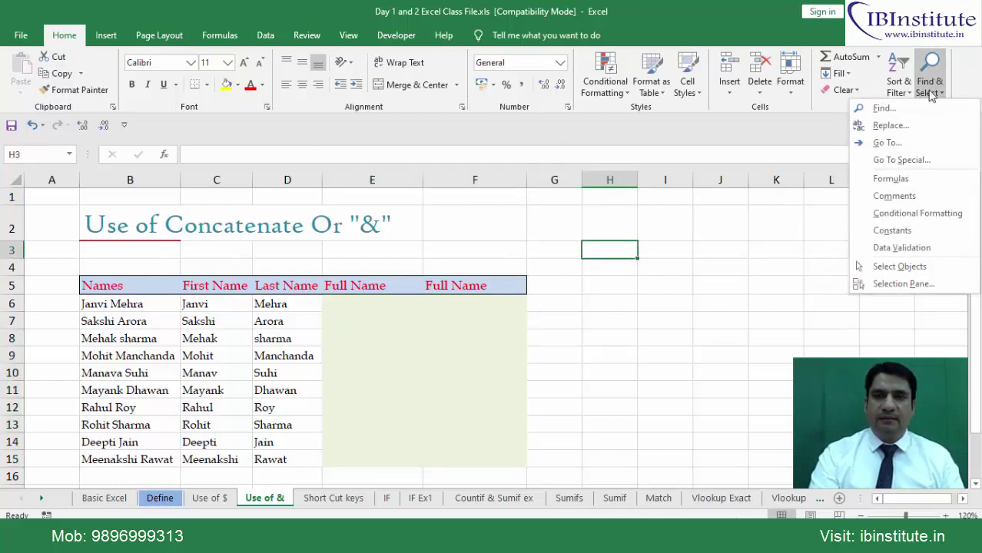
pyautogui.click(893, 161)
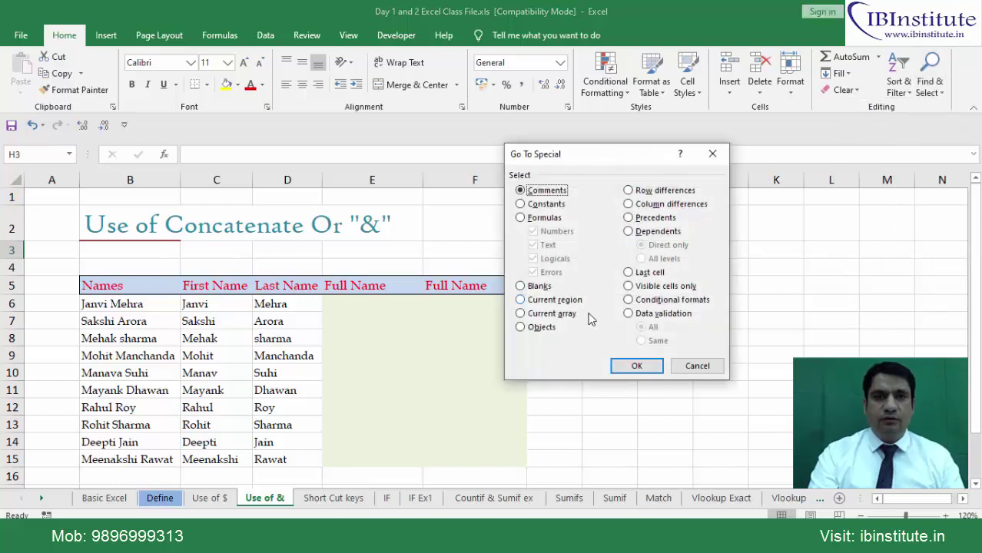
pyautogui.click(696, 365)
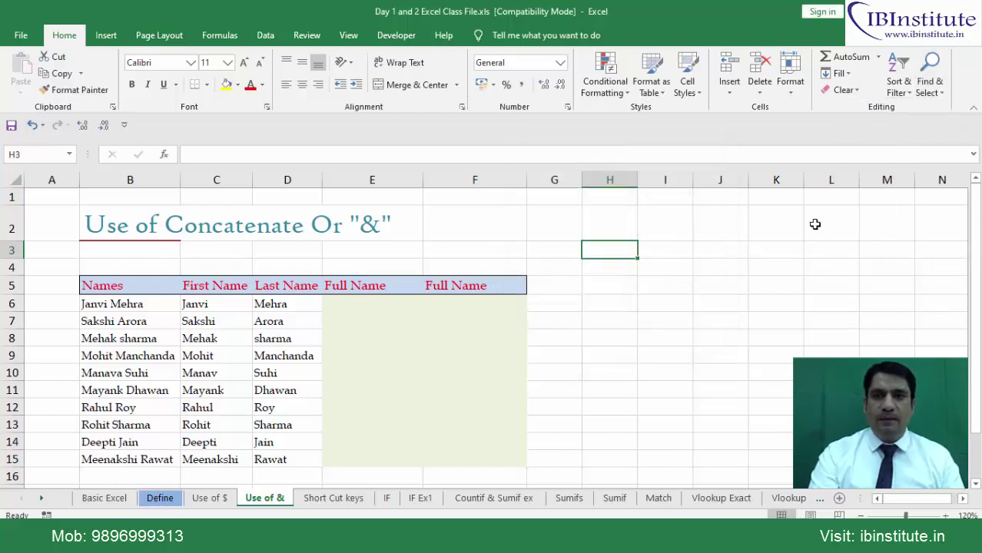
pyautogui.click(933, 98)
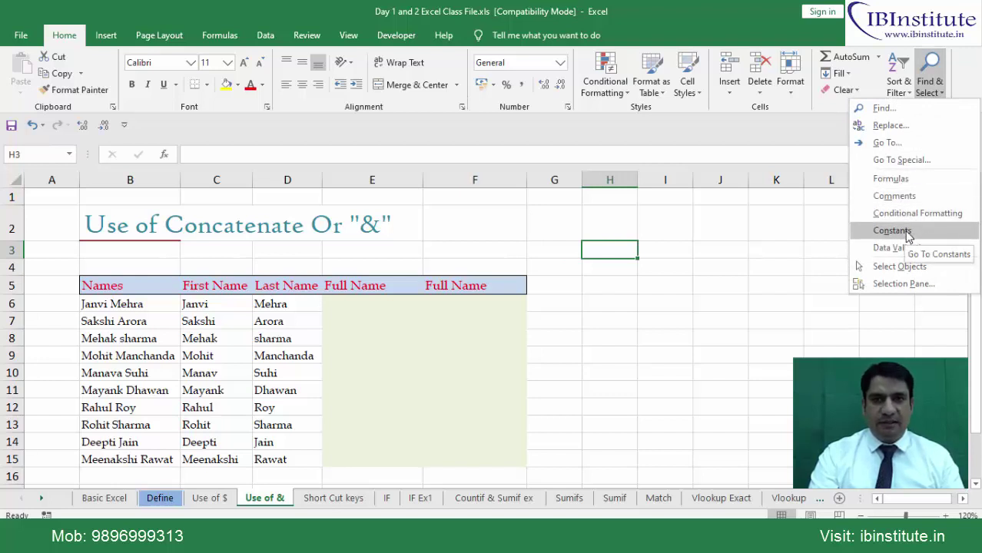
pyautogui.click(901, 160)
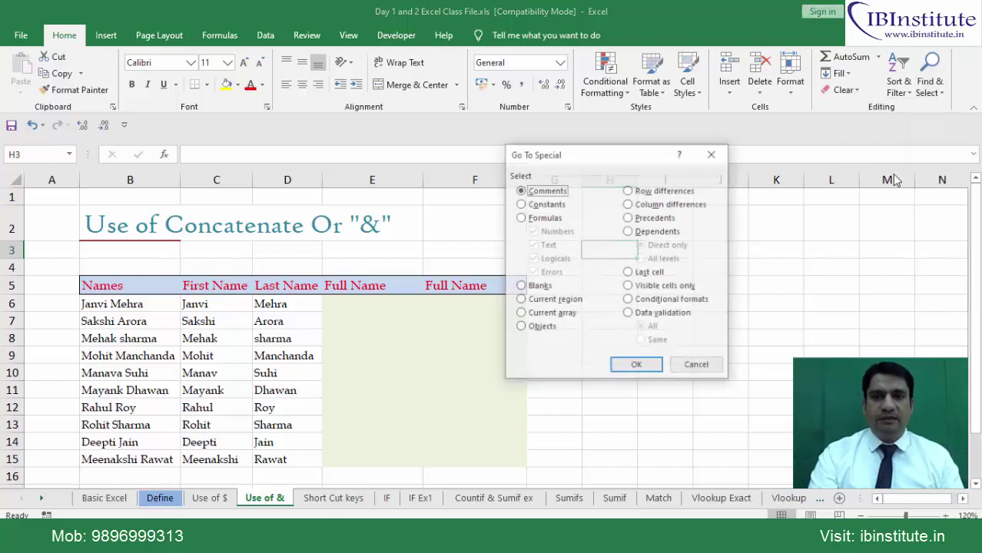
pyautogui.click(697, 365)
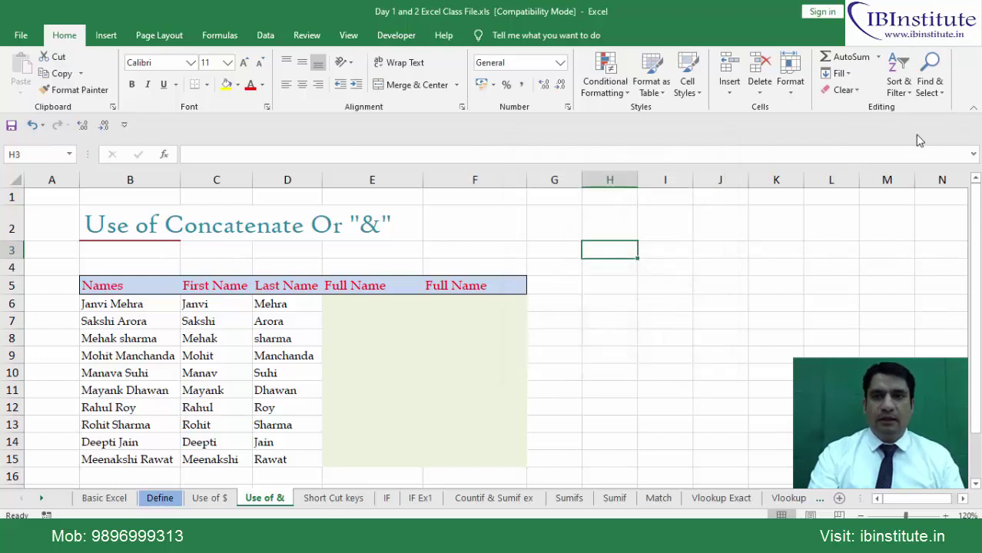
pyautogui.click(929, 86)
pyautogui.click(903, 144)
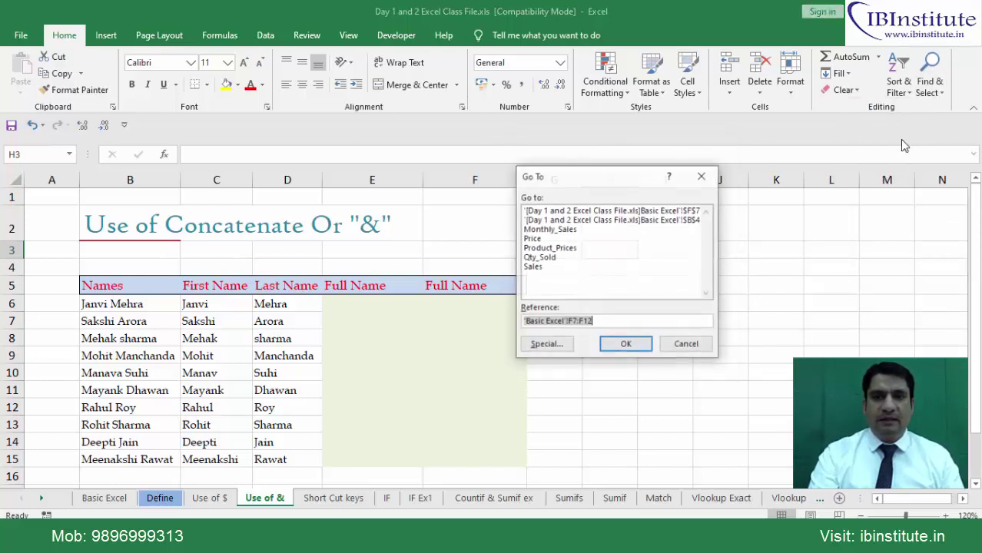
pyautogui.click(539, 348)
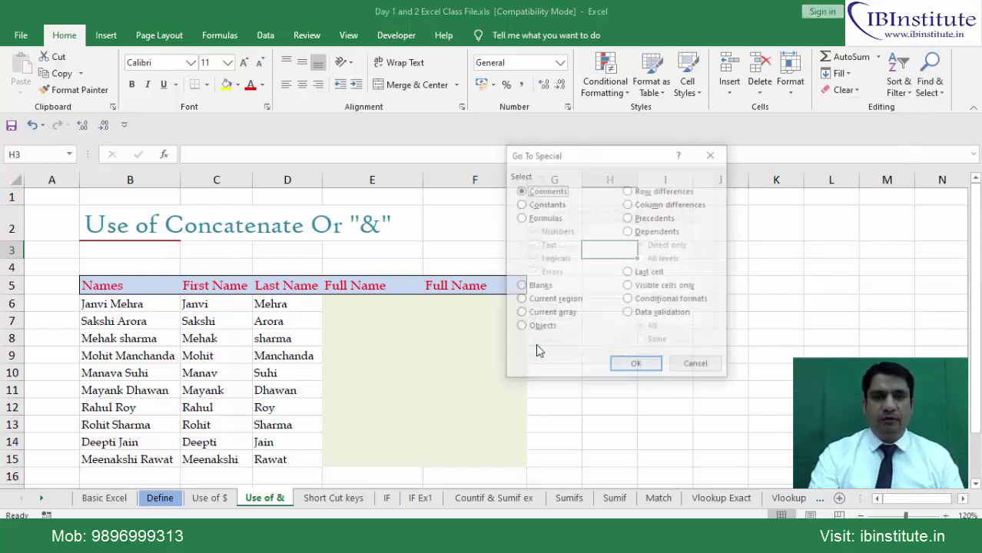
pyautogui.click(697, 366)
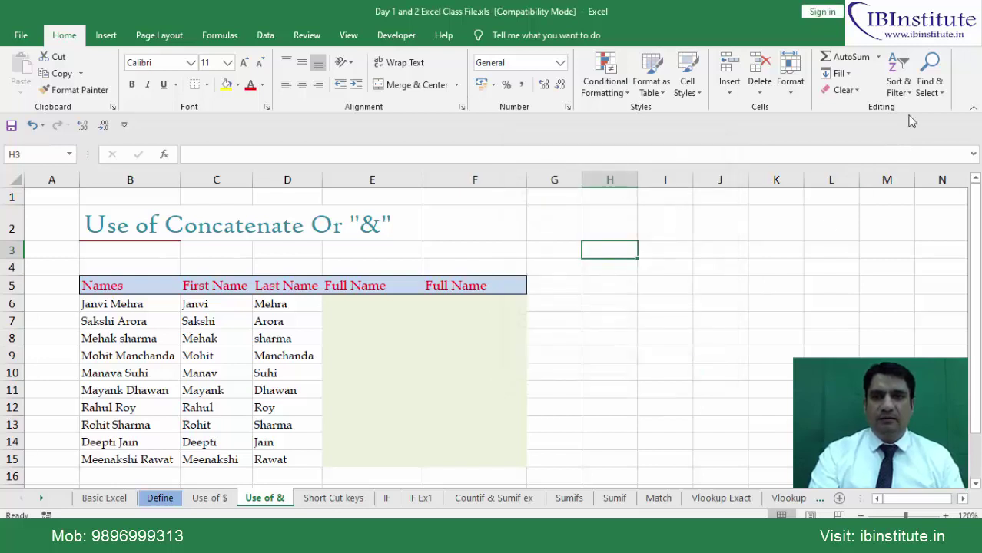
pyautogui.click(929, 84)
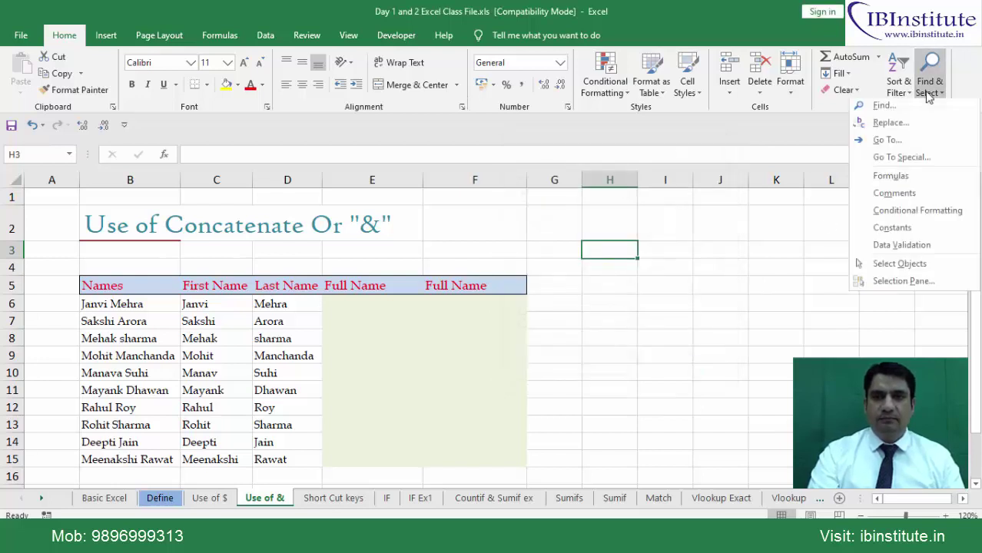
pyautogui.click(903, 160)
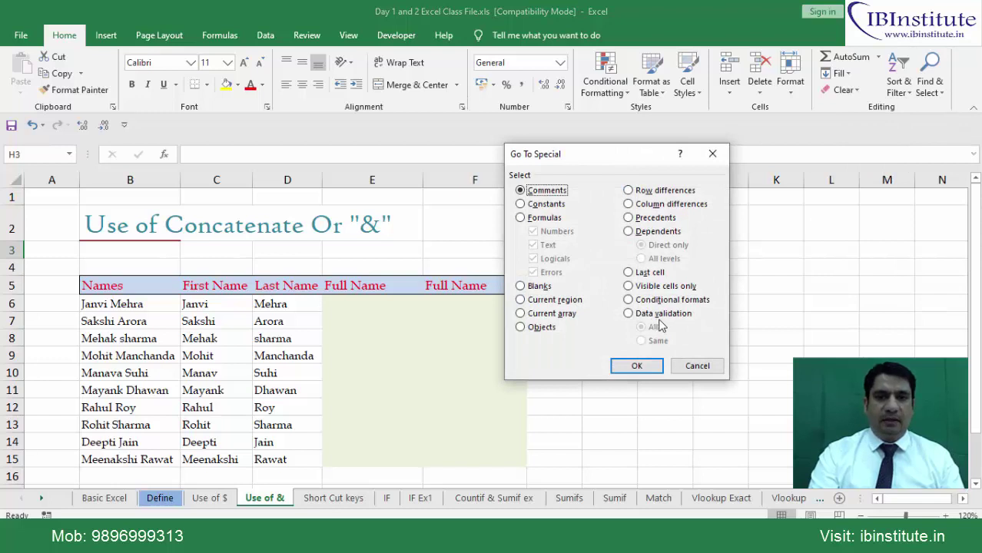
pyautogui.click(694, 367)
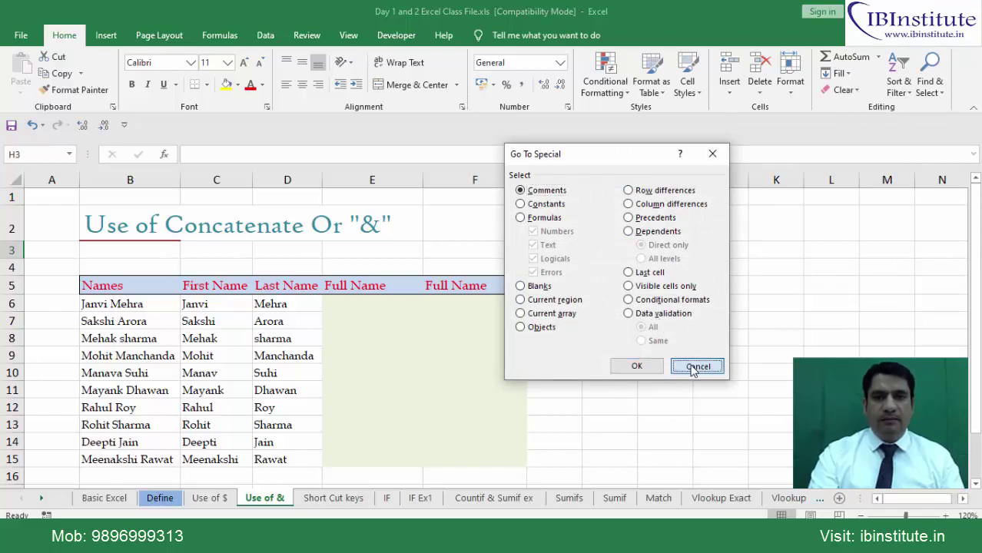
pyautogui.click(930, 84)
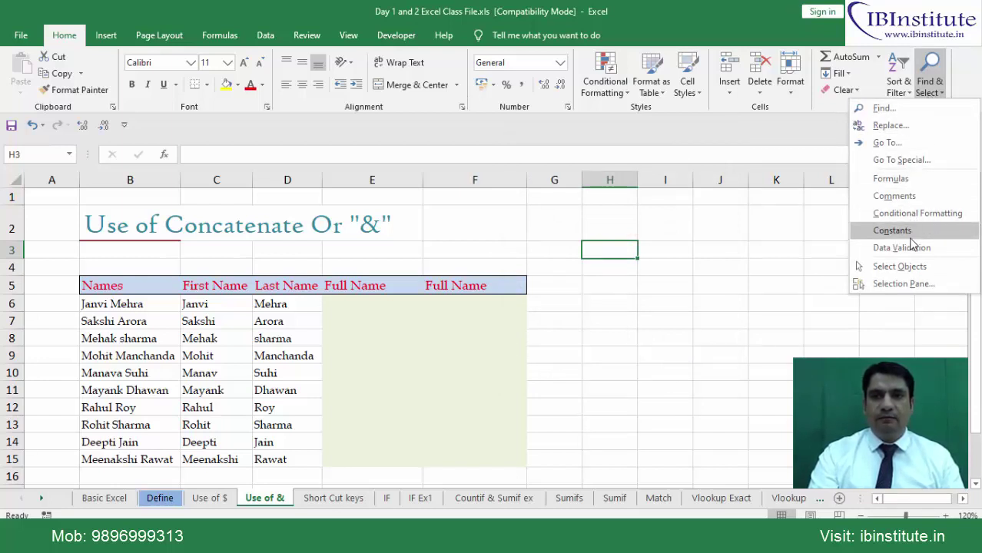
pyautogui.click(901, 160)
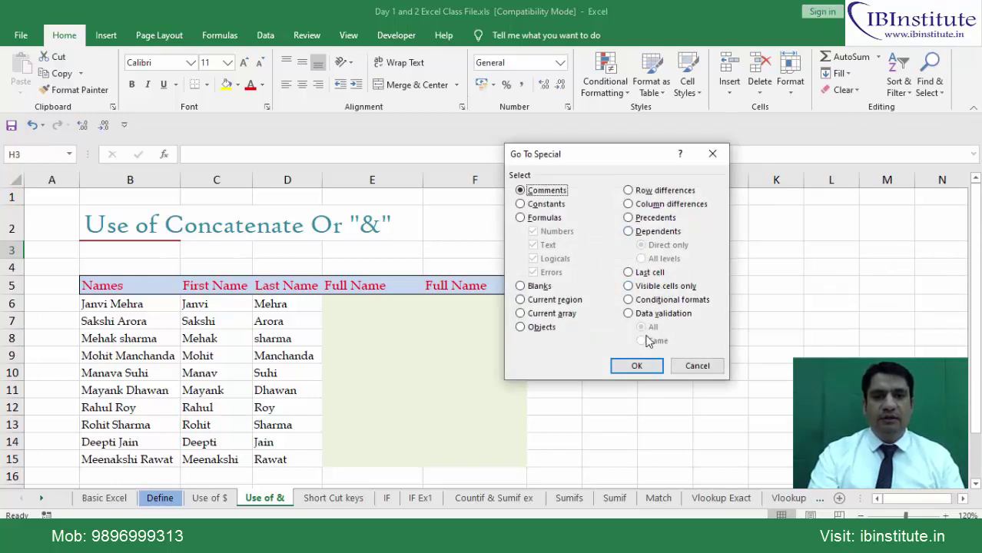
pyautogui.click(697, 366)
# Collapse the ribbon to enlarge the worksheet area
pyautogui.click(930, 87)
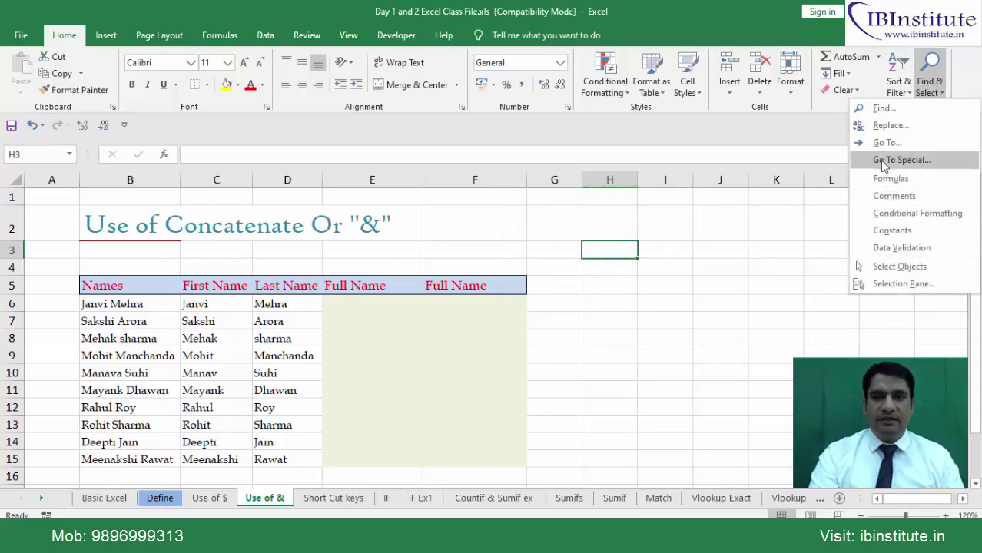
pyautogui.click(543, 331)
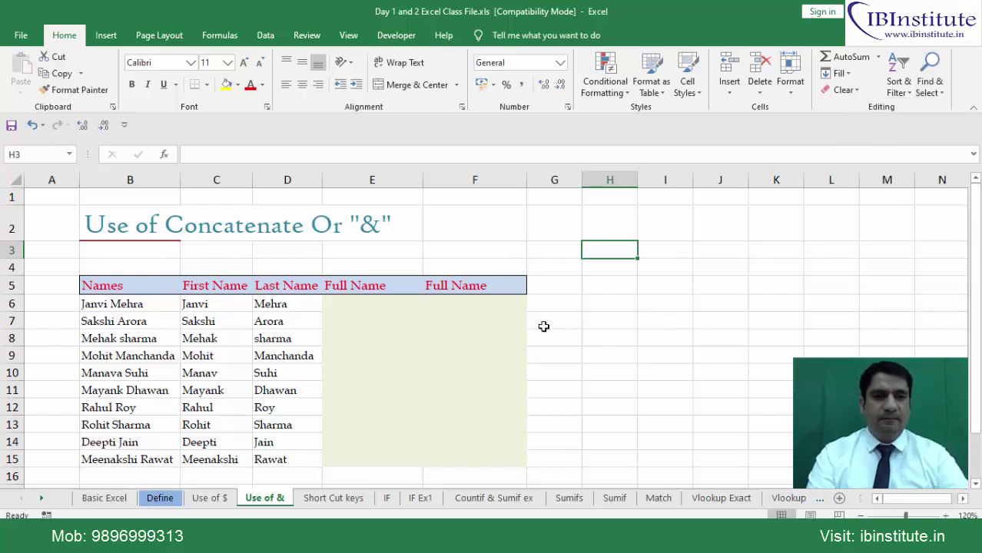
pyautogui.hotkey('ctrl', 'F1')
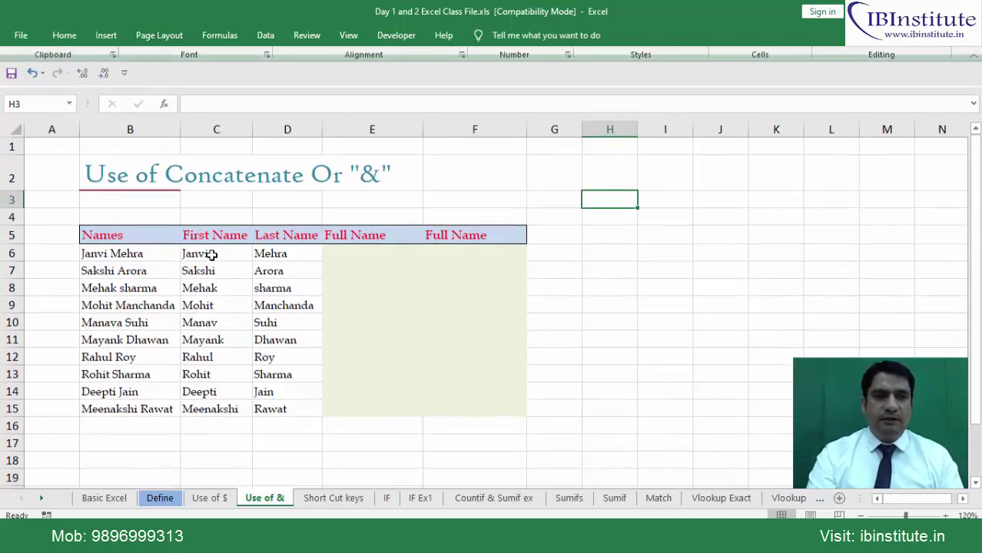
pyautogui.moveTo(206, 235); pyautogui.dragTo(277, 388)
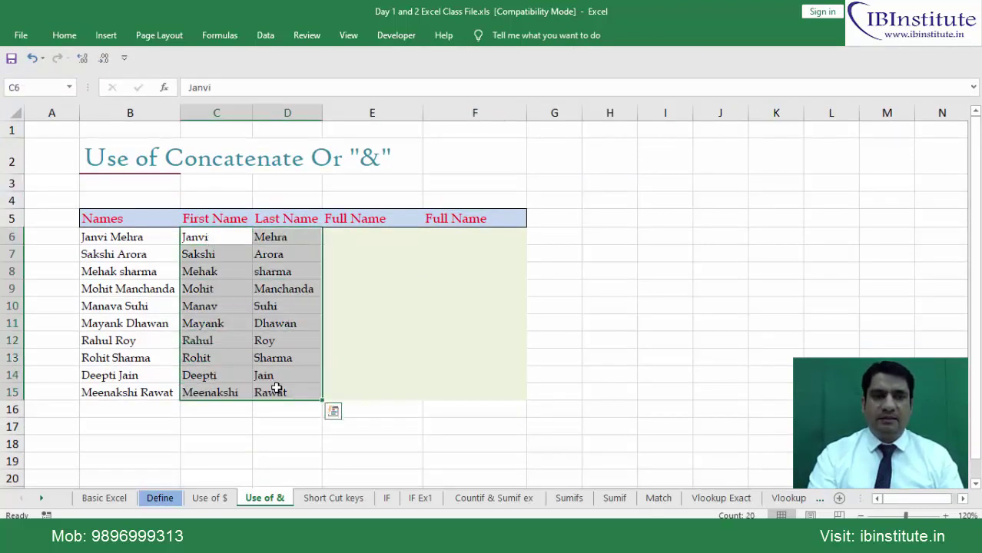
pyautogui.moveTo(212, 238); pyautogui.dragTo(275, 392)
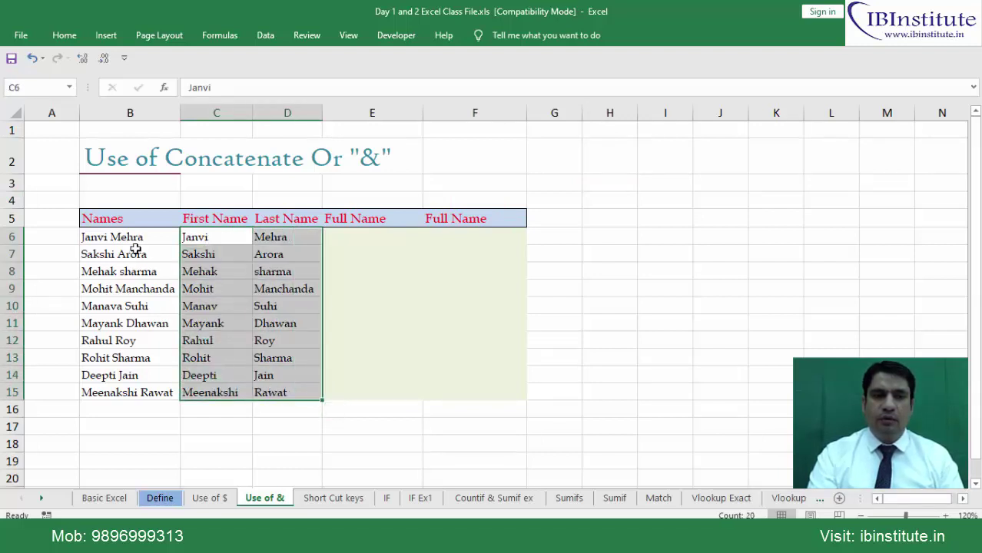
pyautogui.moveTo(138, 237); pyautogui.dragTo(127, 392)
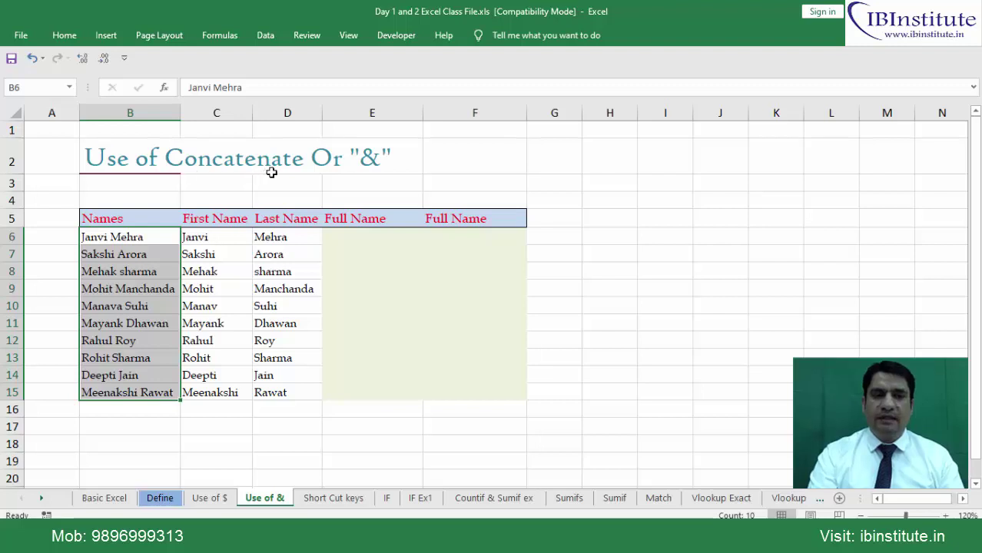
# Enter the formula =C6&D6 in cell E6 of the first Full Name column to join the first and last name
pyautogui.click(375, 243)
pyautogui.write('=')
pyautogui.press('Left')
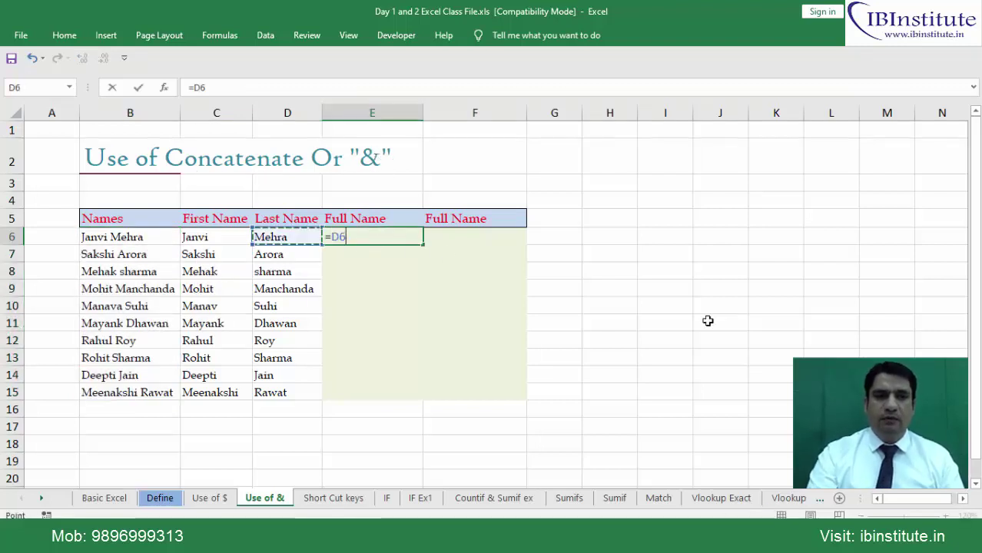
pyautogui.press('Left')
pyautogui.write('&')
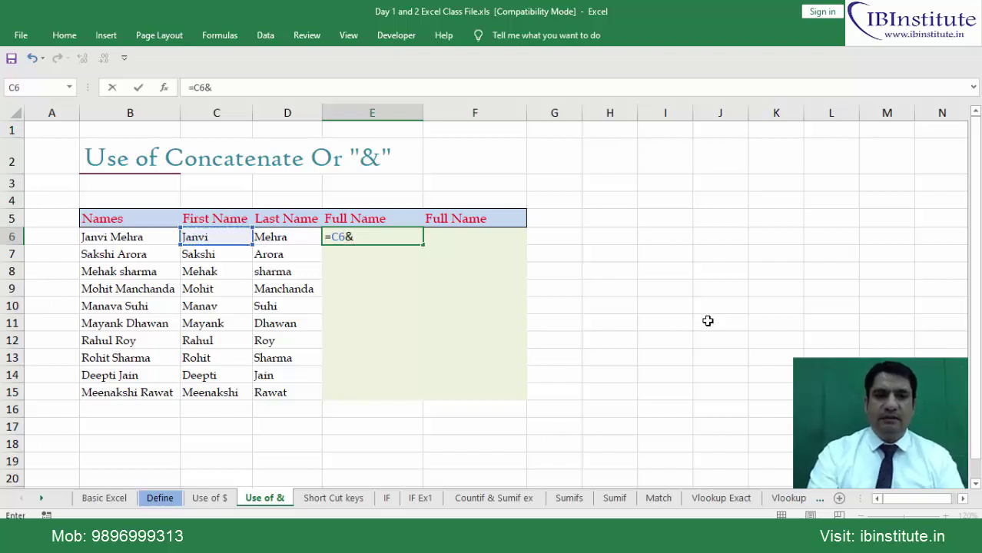
pyautogui.press('Left')
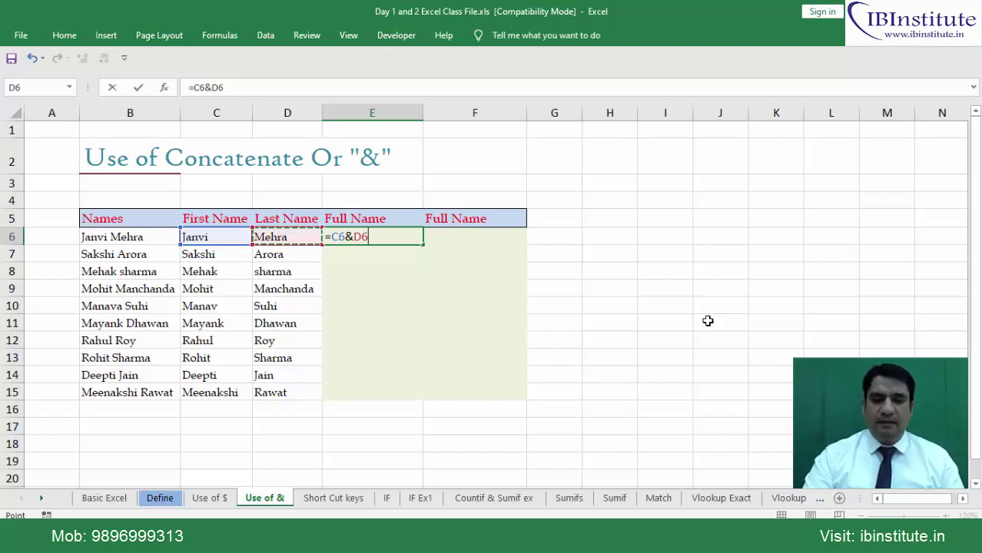
pyautogui.press('Return')
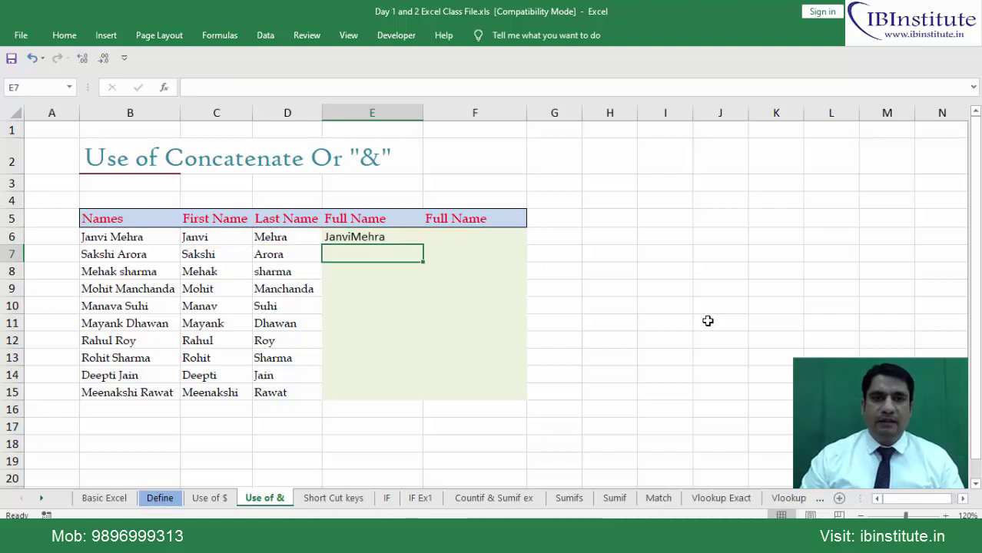
# Compare the original entry in B6 with the joined result in E6
pyautogui.press('Up')
pyautogui.press('Left')
pyautogui.press('Left')
pyautogui.press('Left')
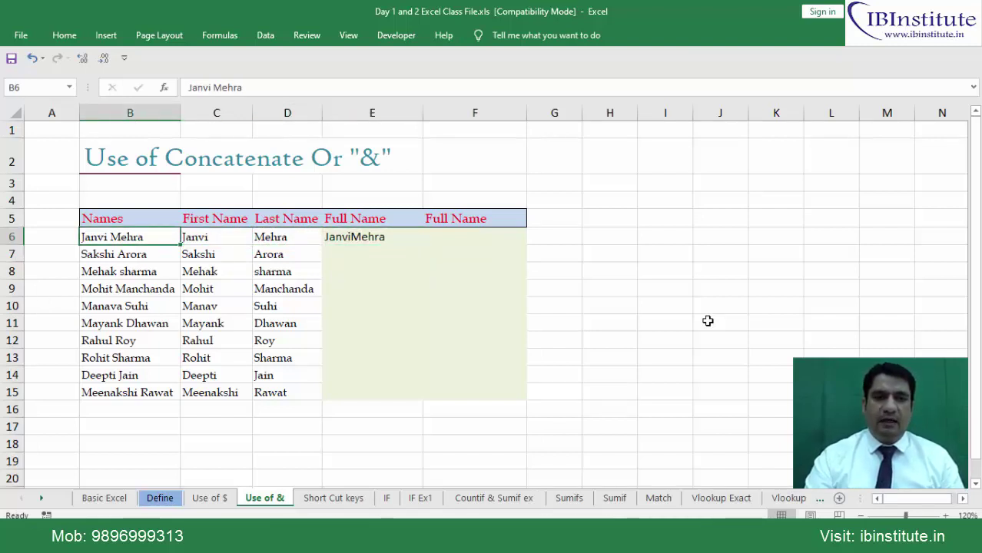
pyautogui.press('Right')
pyautogui.press('Right')
pyautogui.press('Right')
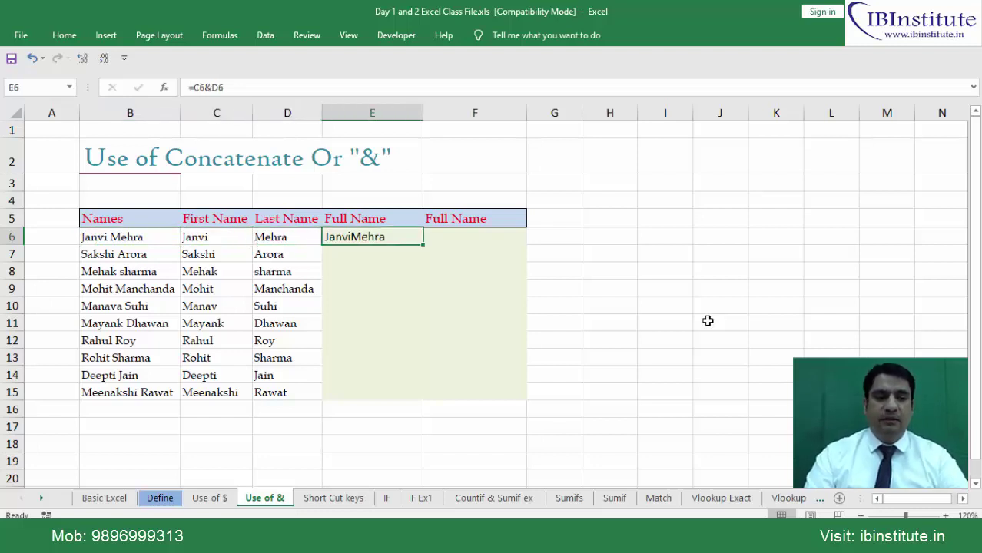
# Edit the formula in E6 to =C6&" "&D6 so a space separates the first and last name
pyautogui.press('F2')
pyautogui.press('Left')
pyautogui.press('Left')
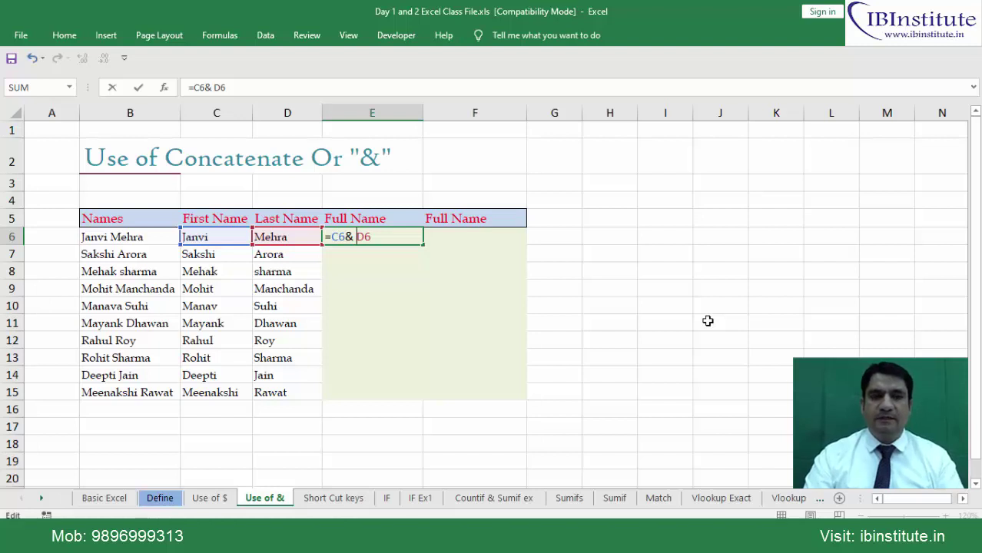
pyautogui.write('"')
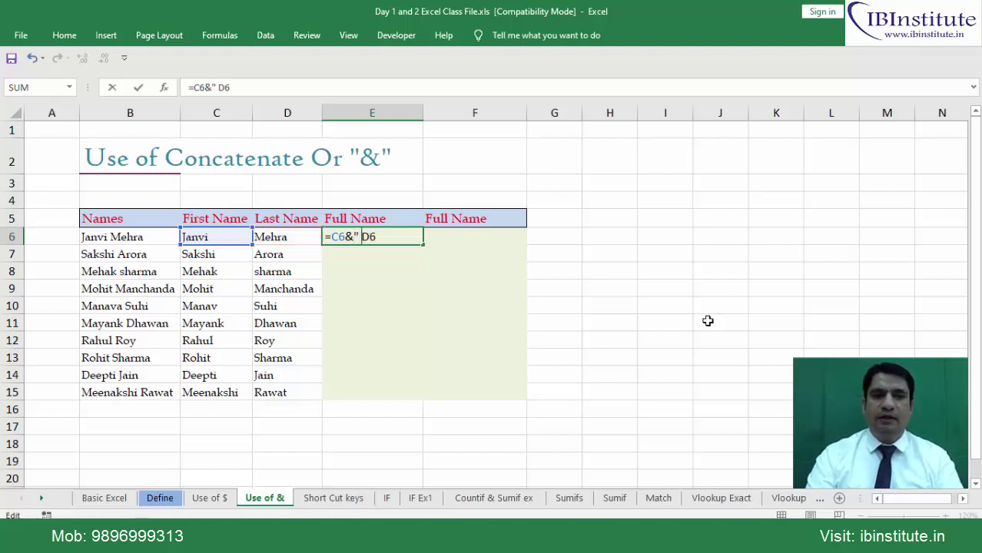
pyautogui.press('Right')
pyautogui.write('"')
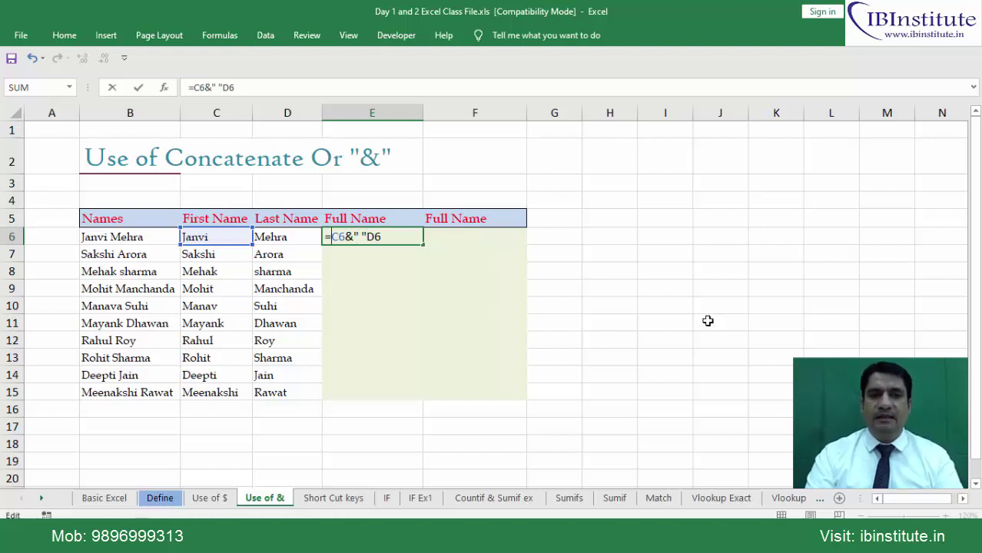
pyautogui.hotkey('shift', 'Right')
pyautogui.hotkey('shift', 'Right')
pyautogui.hotkey('shift', 'Right')
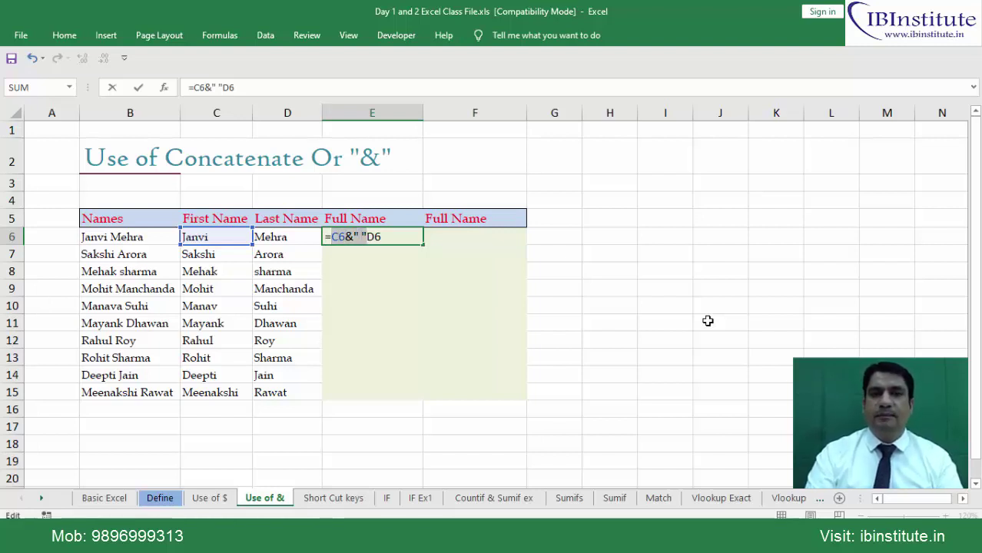
pyautogui.press('Right')
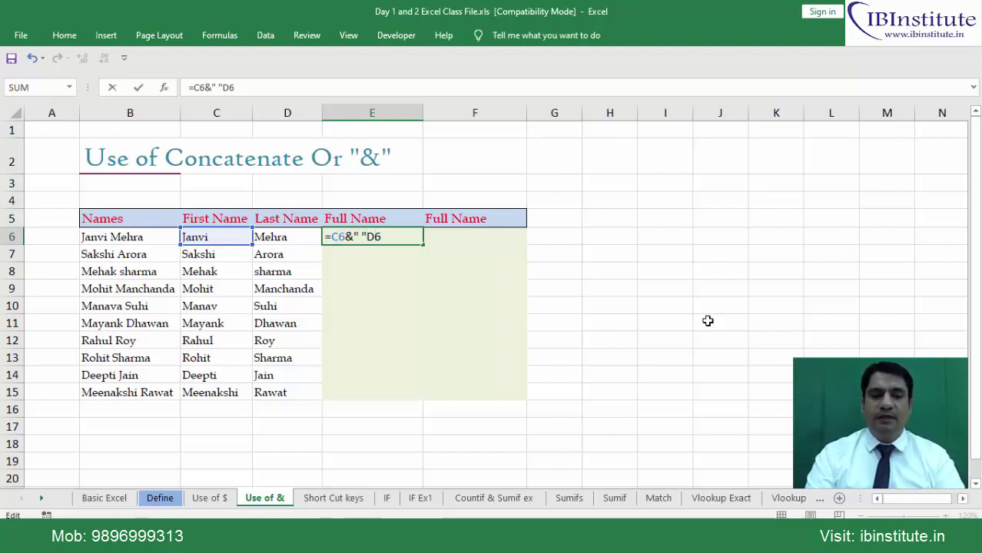
pyautogui.write('&')
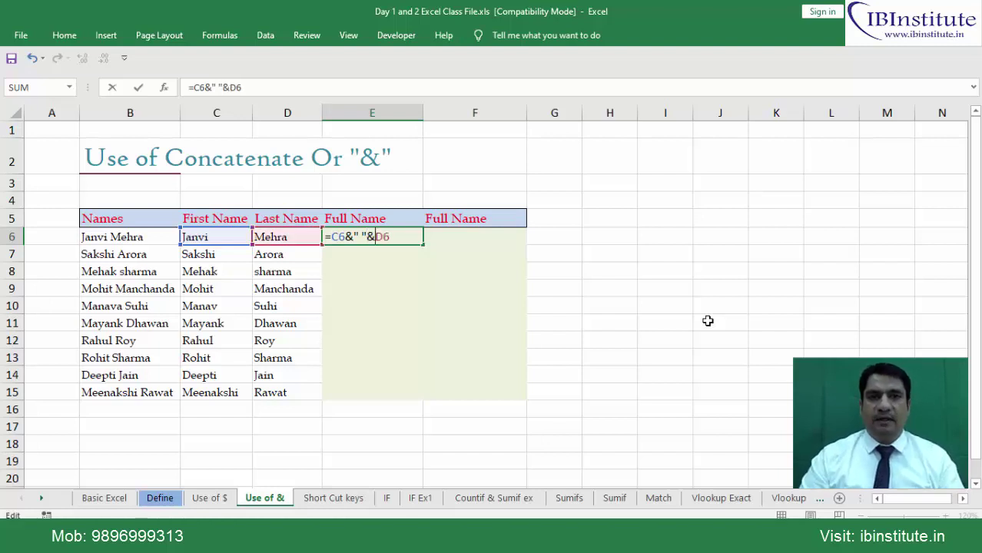
pyautogui.press('Return')
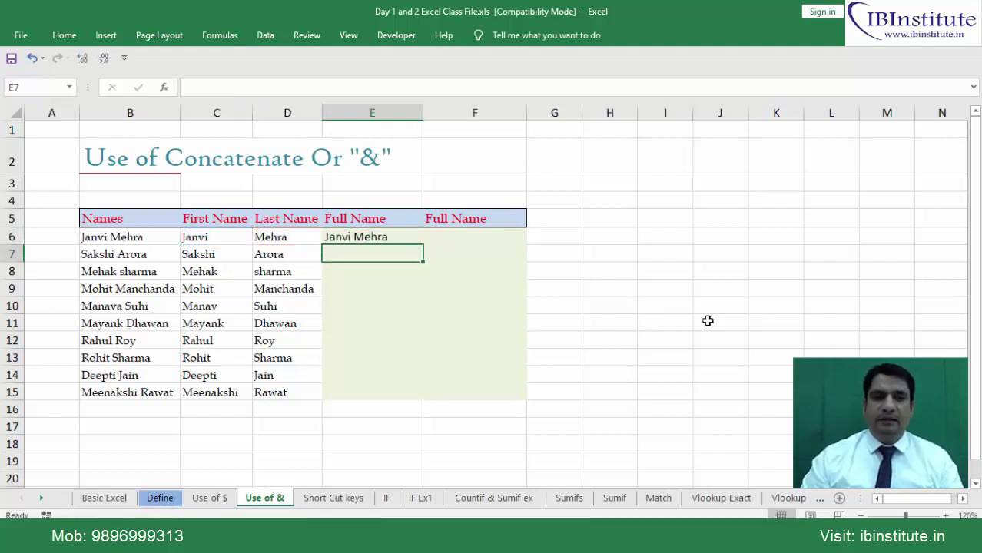
# Fill the formula in E6 down through E15
pyautogui.press('Up')
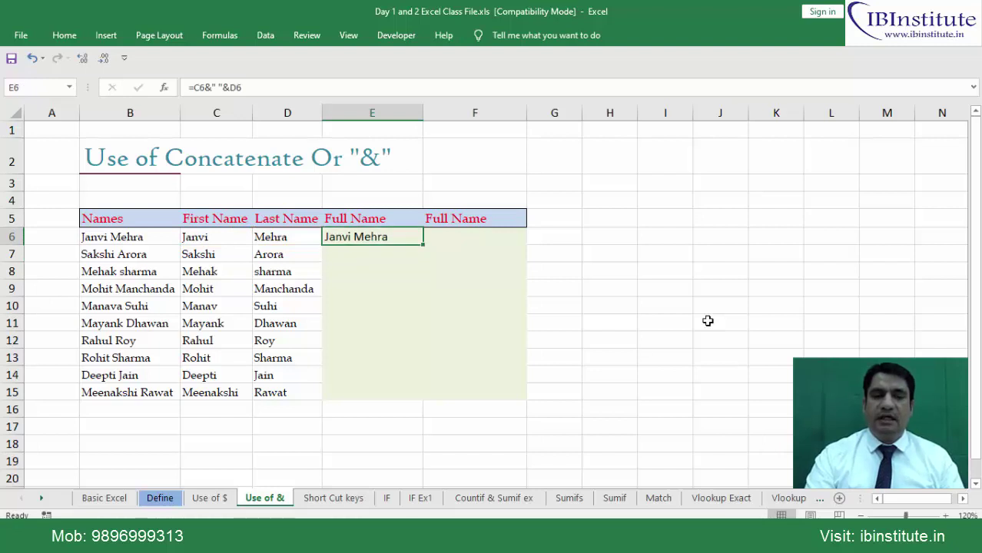
pyautogui.hotkey('shift', 'Down')
pyautogui.hotkey('shift', 'Down')
pyautogui.hotkey('shift', 'Down')
pyautogui.hotkey('shift', 'Down')
pyautogui.hotkey('shift', 'Down')
pyautogui.hotkey('shift', 'Down')
pyautogui.hotkey('shift', 'Down')
pyautogui.hotkey('shift', 'Down')
pyautogui.hotkey('shift', 'Down')
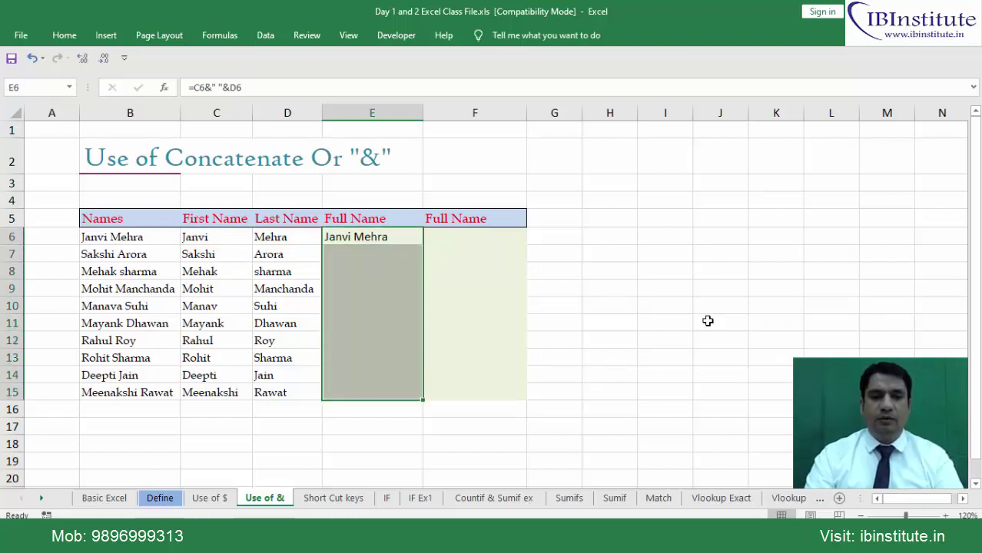
pyautogui.hotkey('ctrl', 'd')
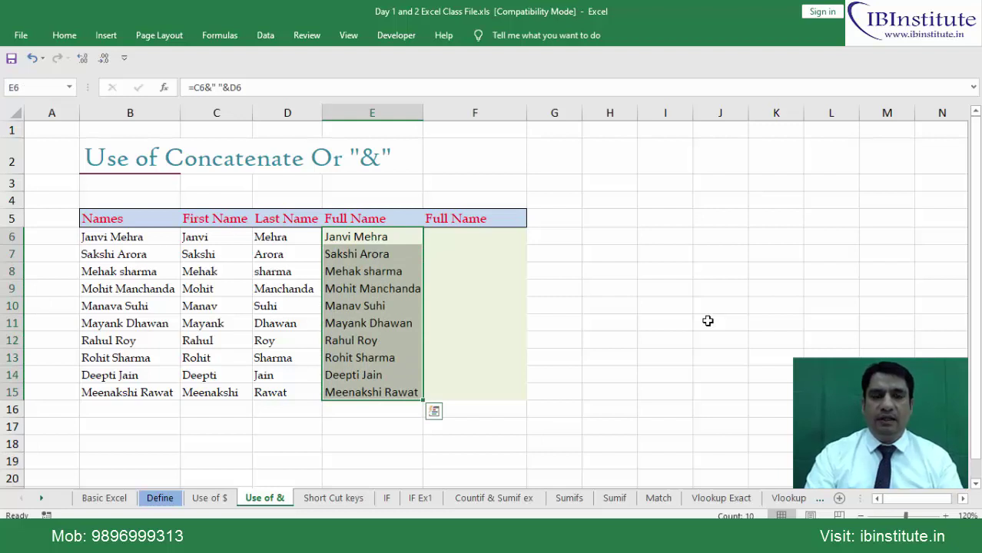
# Compare the original Names list in column B with the filled Full Name list in column E, finishing on cell F6
pyautogui.press('Right')
pyautogui.press('Left')
pyautogui.press('Left')
pyautogui.press('Left')
pyautogui.hotkey('ctrl', 'shift', 'Down')
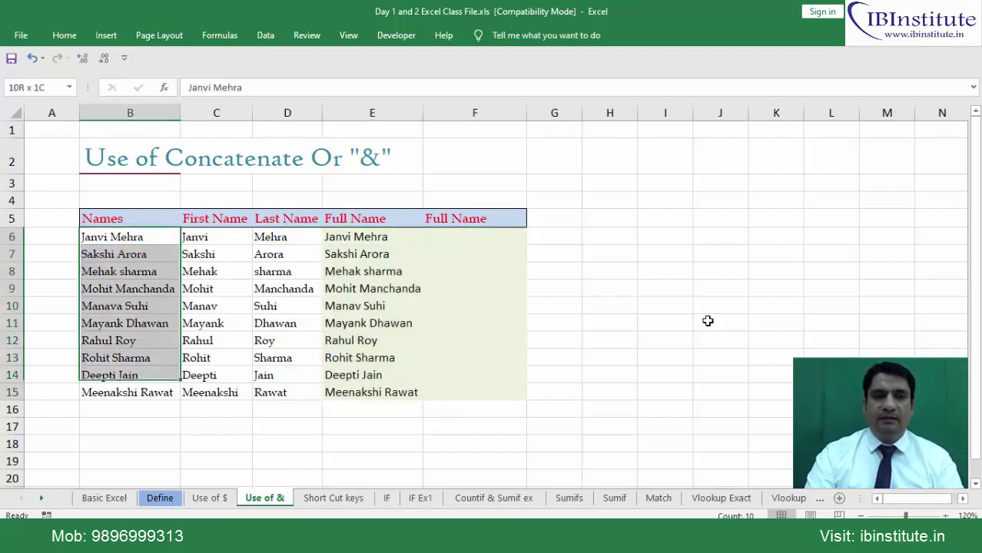
pyautogui.press('Right')
pyautogui.press('Right')
pyautogui.press('Right')
pyautogui.hotkey('ctrl', 'shift', 'Down')
pyautogui.press('Right')
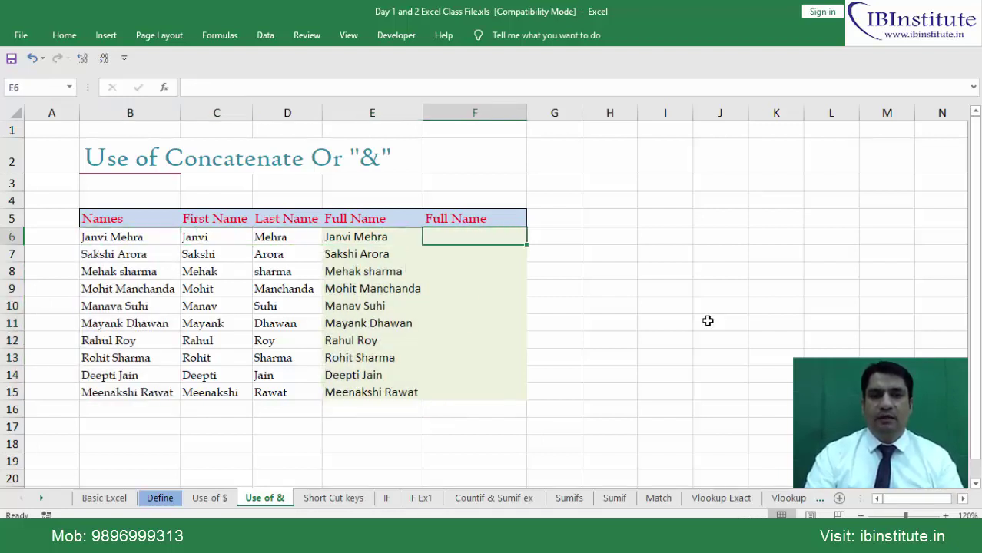
pyautogui.press('Left')
pyautogui.press('Right')
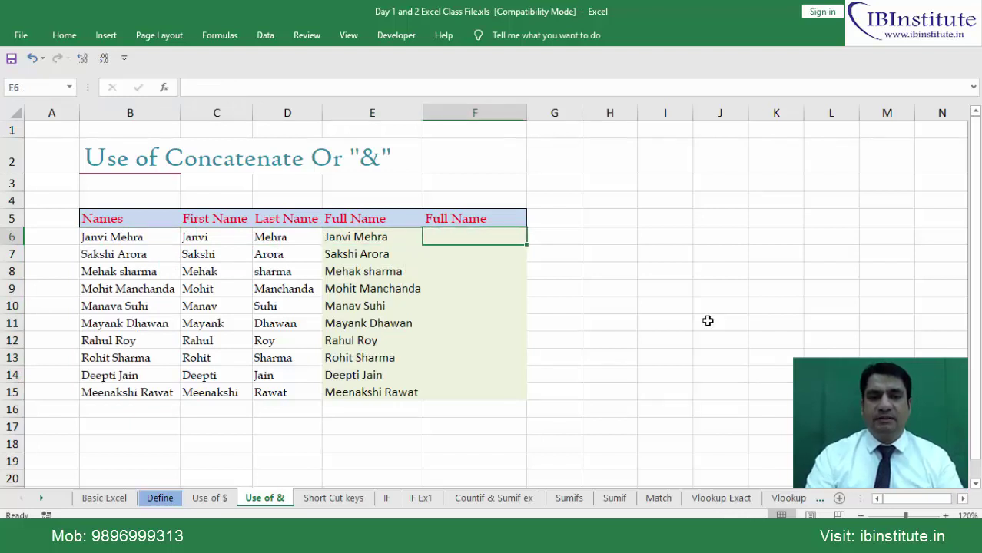
pyautogui.write('=con')
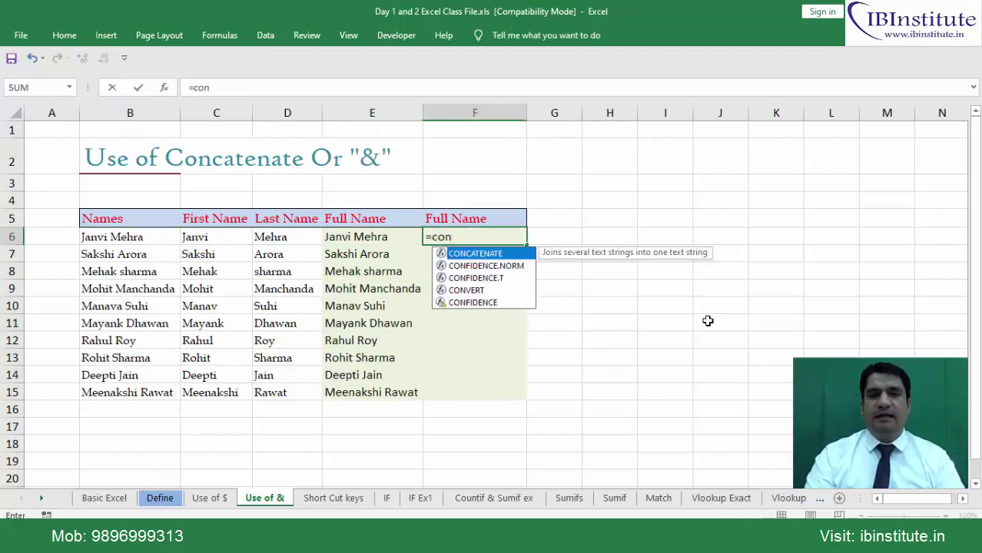
pyautogui.press('Tab')
pyautogui.press('Escape')
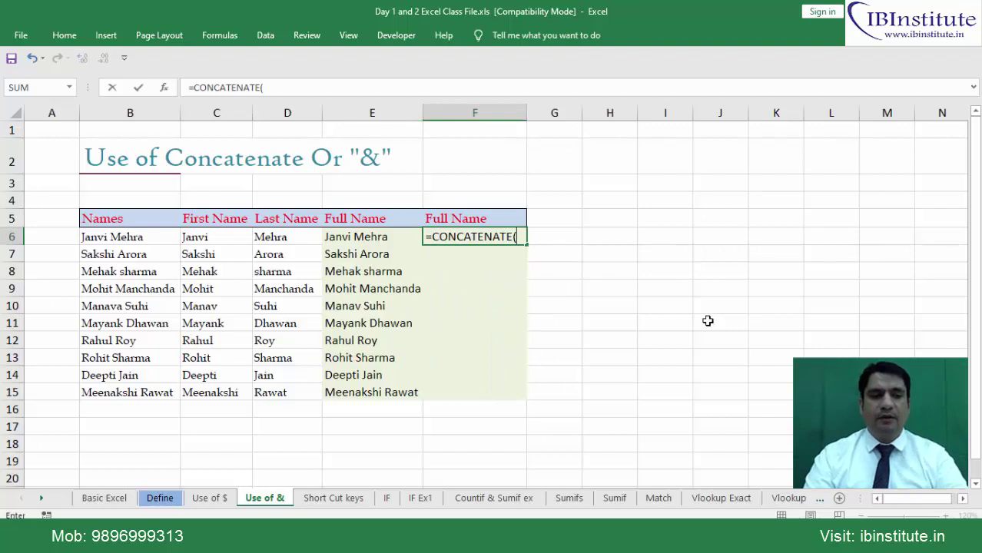
# Enter the formula =CONCATENATE(C6," ",D6) in cell F6 of the second Full Name column
pyautogui.write('=con')
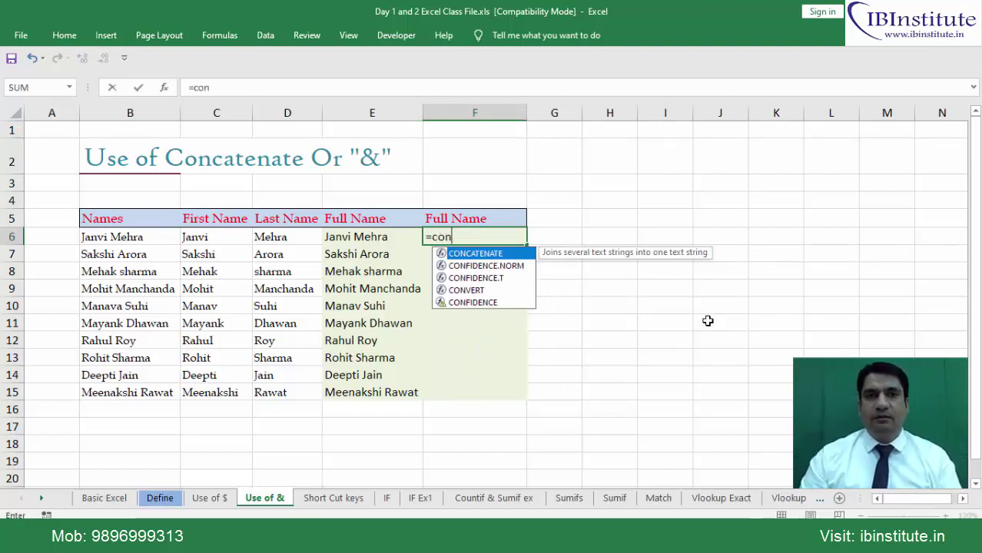
pyautogui.press('Tab')
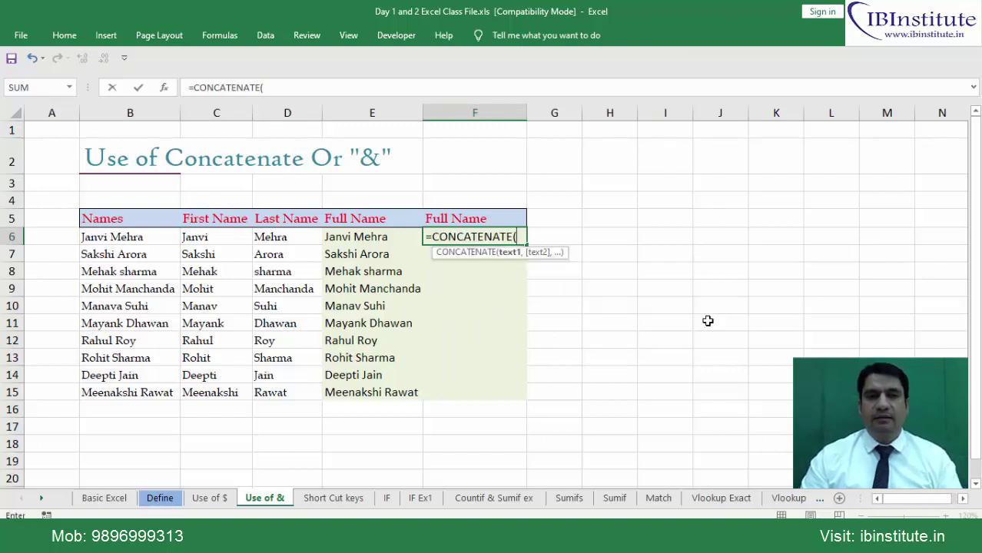
pyautogui.press('Left')
pyautogui.press('Left')
pyautogui.press('Left')
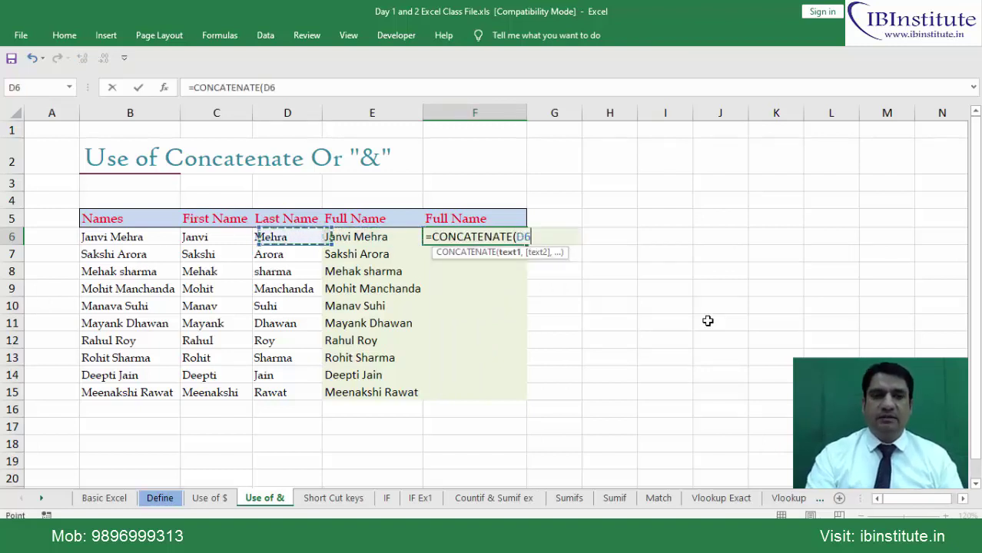
pyautogui.write(',')
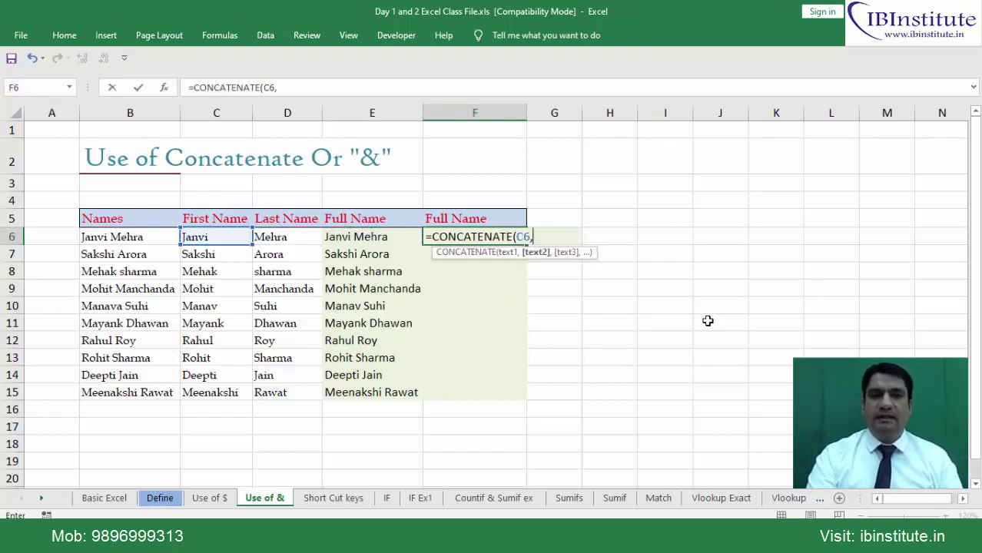
pyautogui.write('" "')
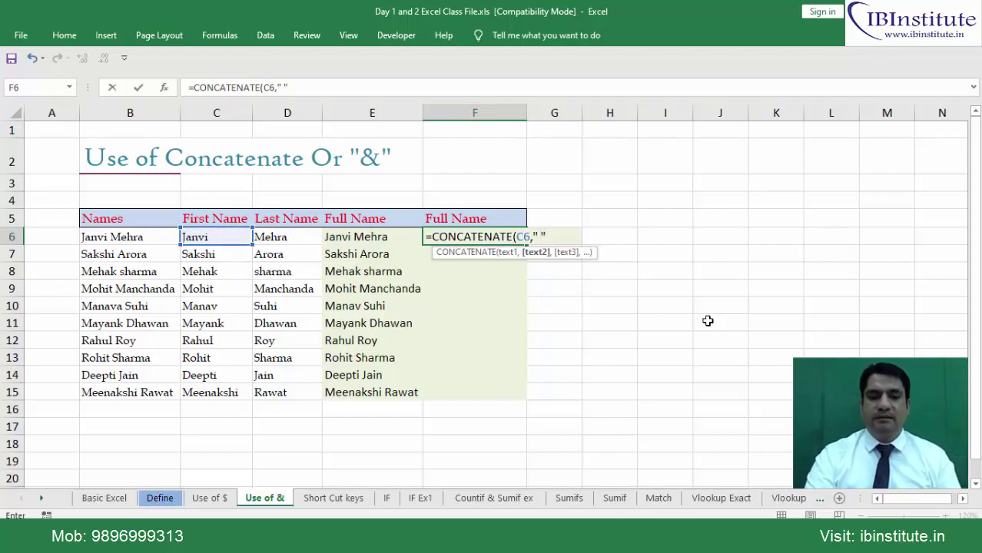
pyautogui.write(',')
pyautogui.press('Left')
pyautogui.press('Left')
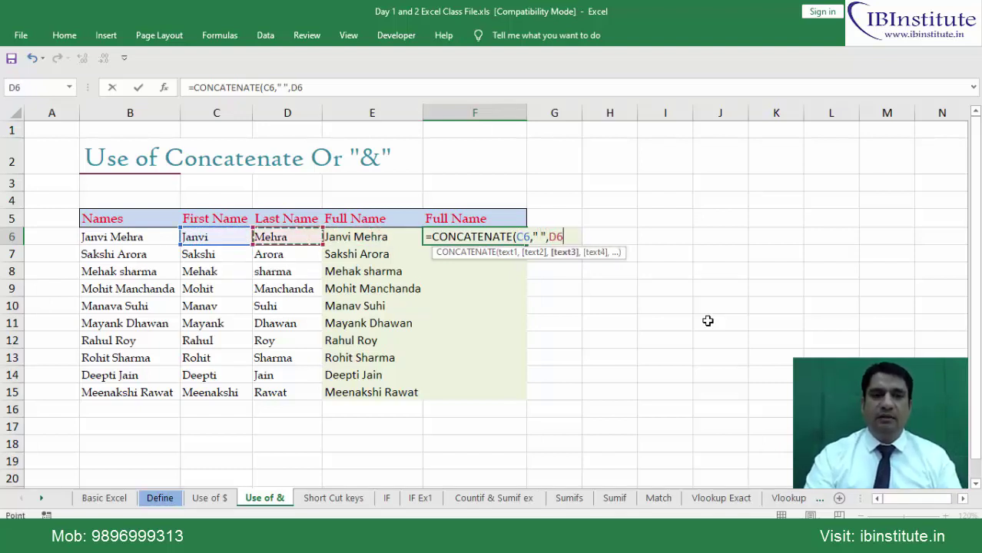
pyautogui.write(')')
pyautogui.press('Return')
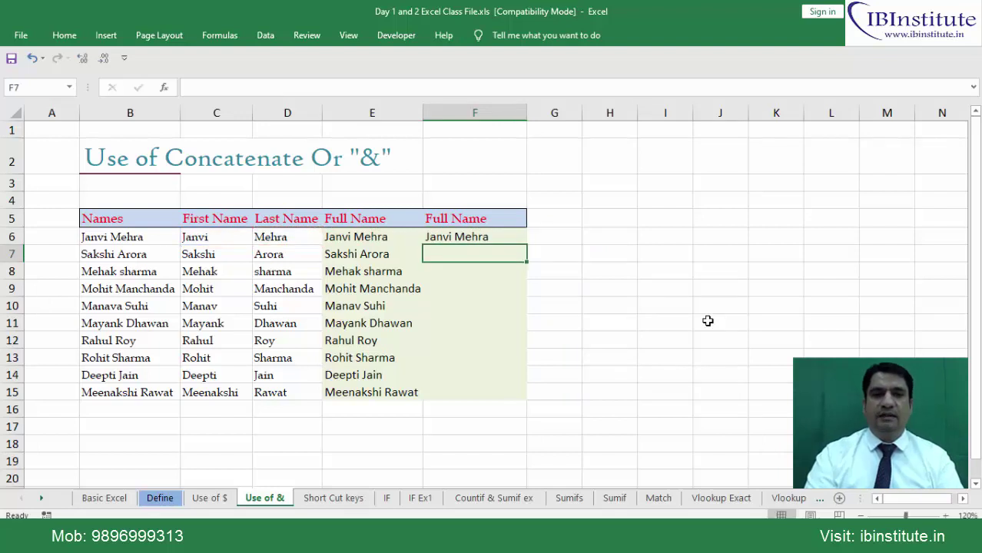
# Try filling the CONCATENATE formula down over the selected range F6:F15, and undo the fill
pyautogui.press('Up')
pyautogui.hotkey('shift', 'Down')
pyautogui.hotkey('shift', 'Down')
pyautogui.hotkey('shift', 'Down')
pyautogui.hotkey('shift', 'Down')
pyautogui.hotkey('shift', 'Down')
pyautogui.hotkey('shift', 'Down')
pyautogui.hotkey('shift', 'Down')
pyautogui.hotkey('shift', 'Down')
pyautogui.hotkey('shift', 'Down')
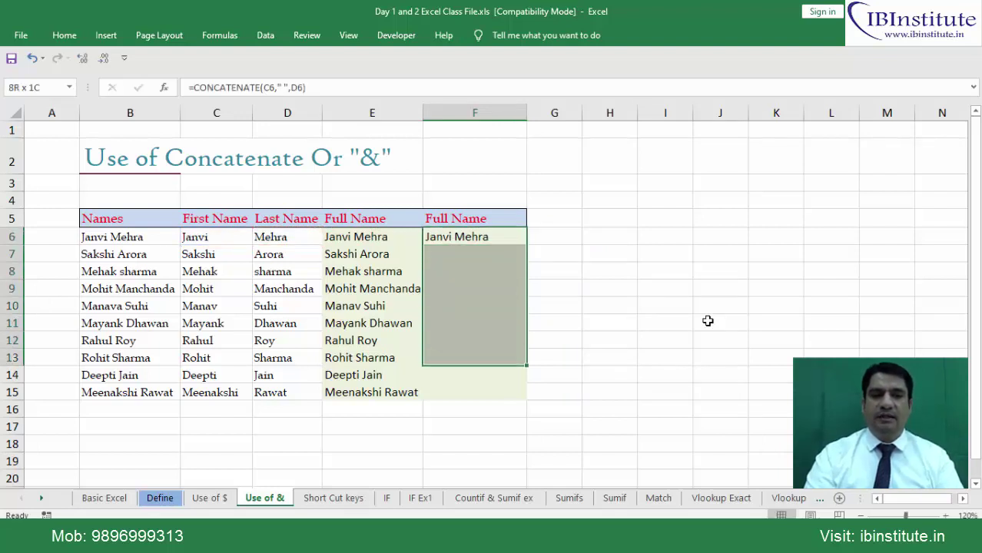
pyautogui.hotkey('ctrl', 'd')
pyautogui.hotkey('ctrl', 'z')
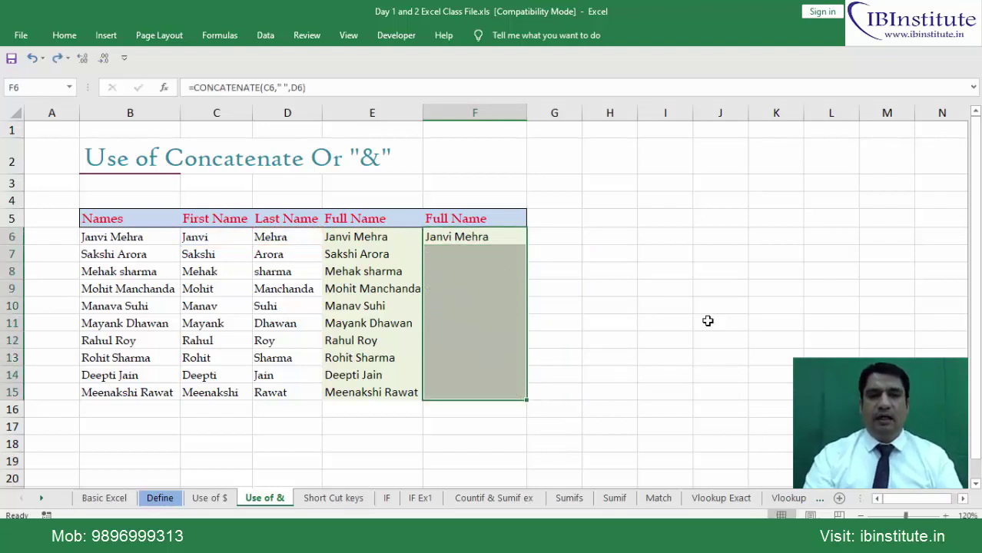
# Reduce the selection to F6 alone and autofill its CONCATENATE formula down through F15
pyautogui.hotkey('shift', 'Up')
pyautogui.hotkey('shift', 'Up')
pyautogui.hotkey('shift', 'Up')
pyautogui.hotkey('shift', 'Up')
pyautogui.hotkey('shift', 'Up')
pyautogui.hotkey('shift', 'Up')
pyautogui.hotkey('shift', 'Up')
pyautogui.hotkey('shift', 'Up')
pyautogui.hotkey('shift', 'Up')
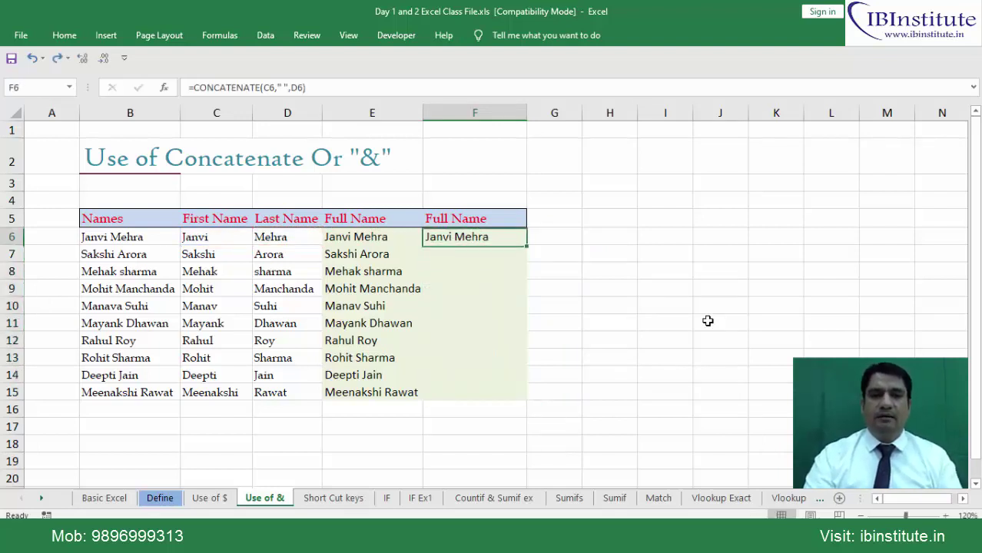
pyautogui.doubleClick(527, 244)
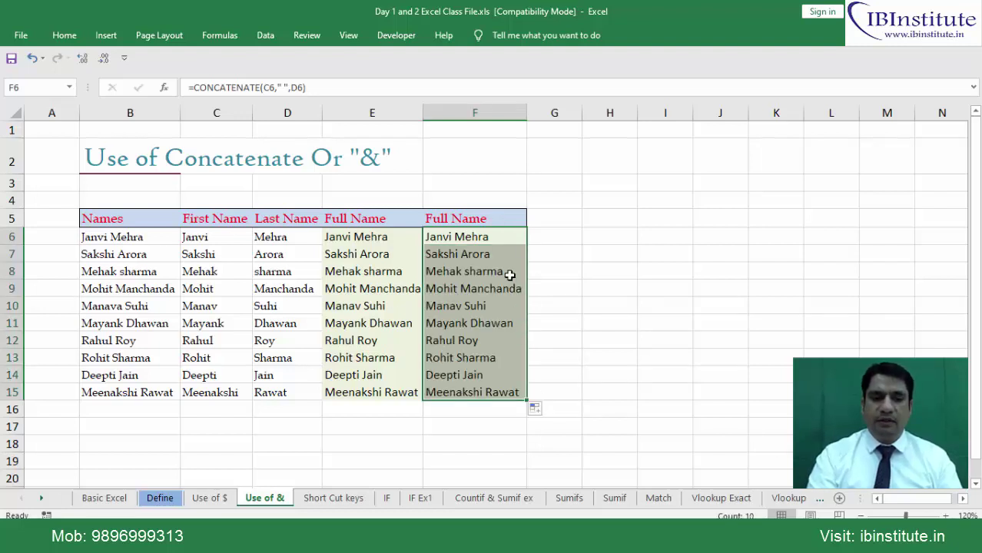
# Undo the fill in the second Full Name column and autofill the CONCATENATE formula from F6 down through F15 again
pyautogui.hotkey('ctrl', 'z')
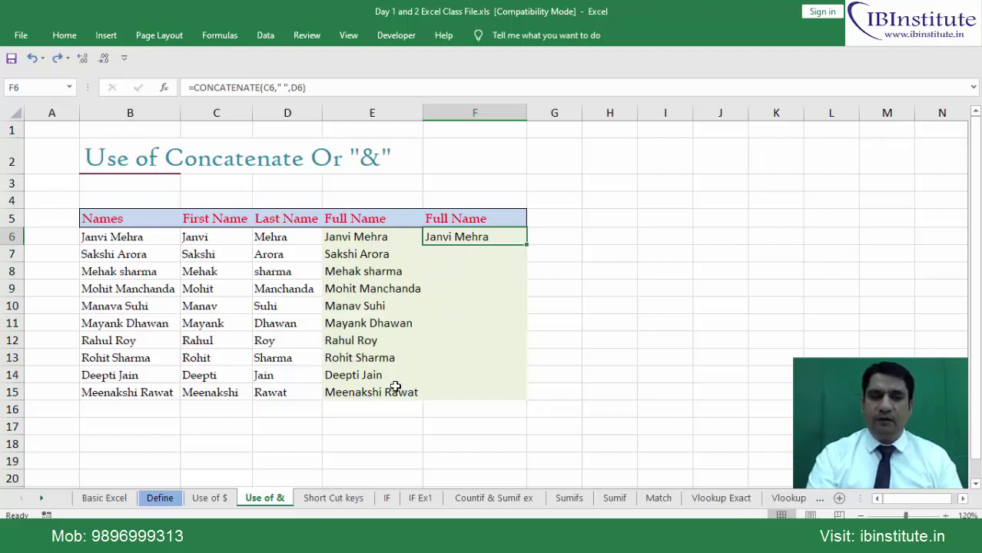
pyautogui.click(388, 393)
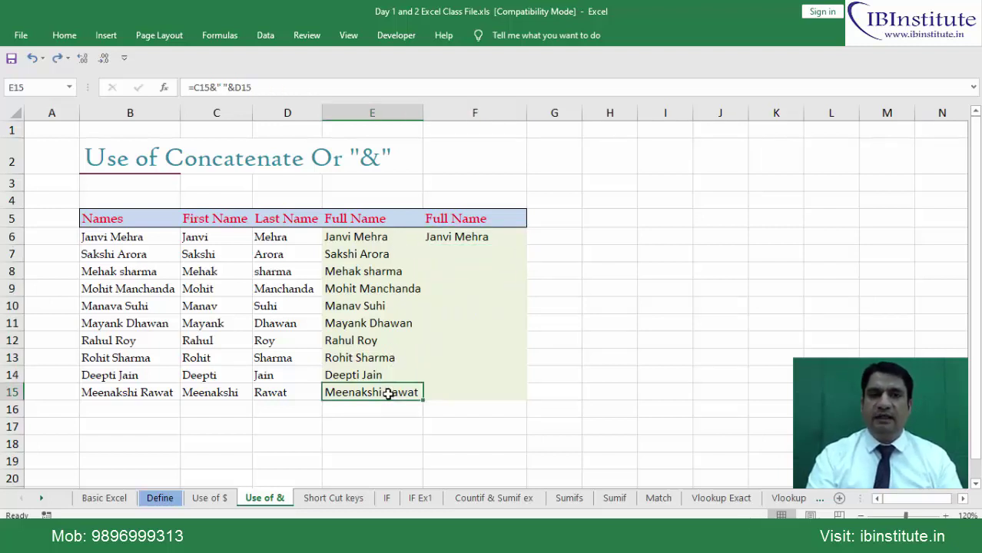
pyautogui.click(489, 243)
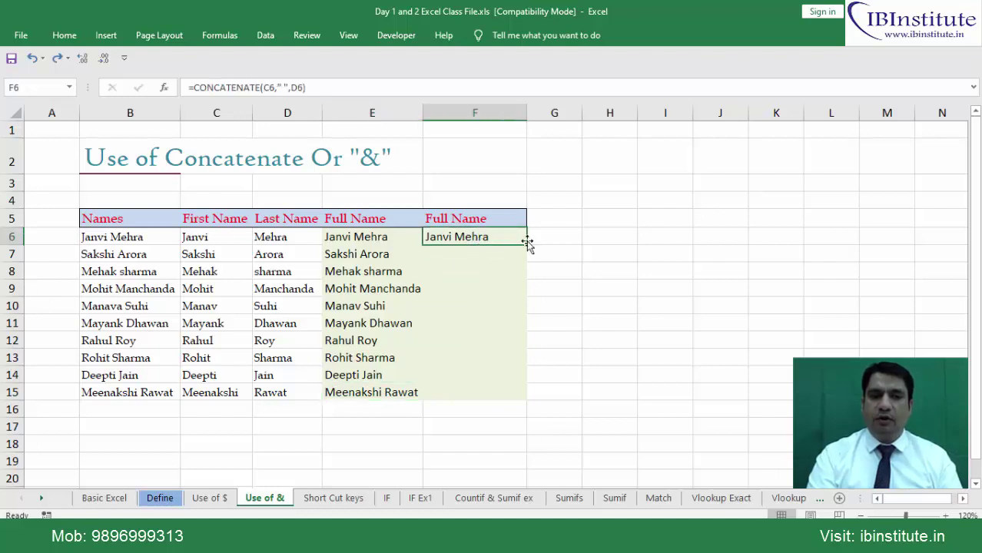
pyautogui.doubleClick(527, 243)
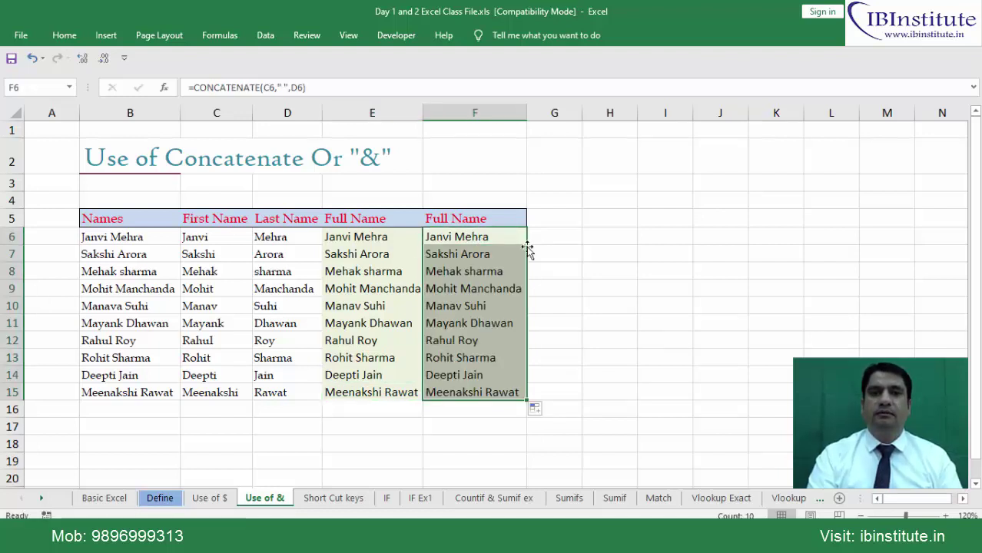
# Select both Full Name columns over E6:F15 for comparison, and enter the header "Test" in cell G5
pyautogui.moveTo(395, 239); pyautogui.dragTo(484, 393)
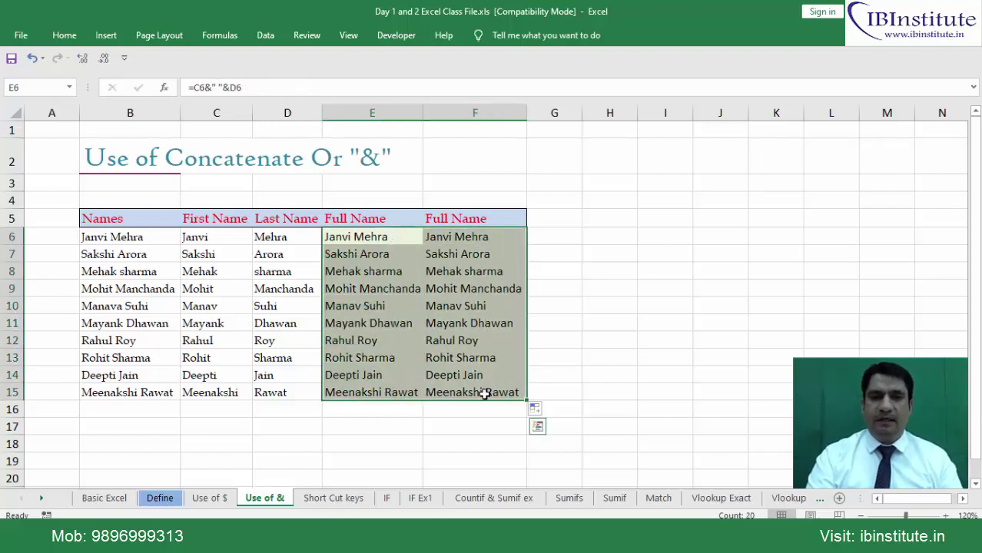
pyautogui.press('Right')
pyautogui.press('Right')
pyautogui.press('Up')
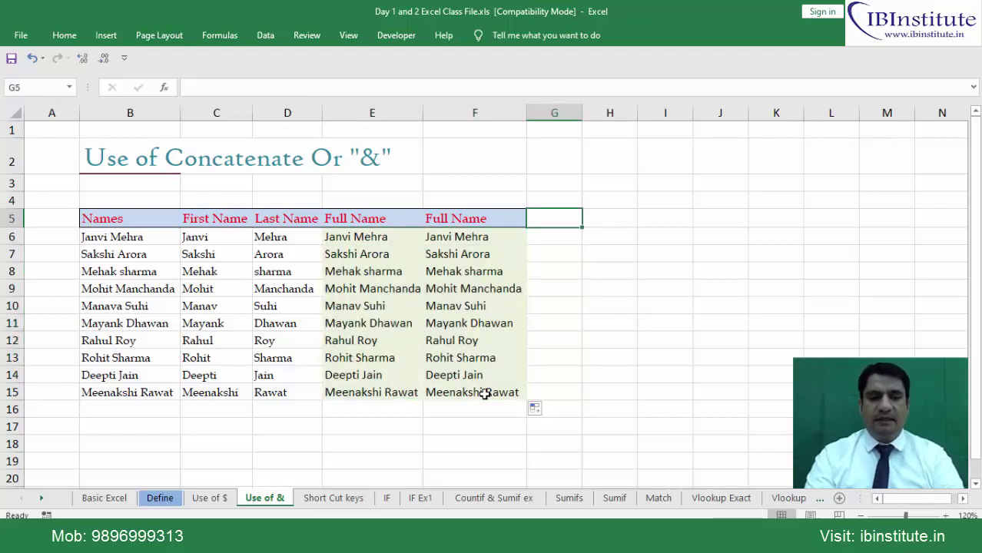
pyautogui.write('Test')
pyautogui.press('Return')
# Enter the formula =E6=F6 in cell G6 to compare the two Full Name entries
pyautogui.write('=')
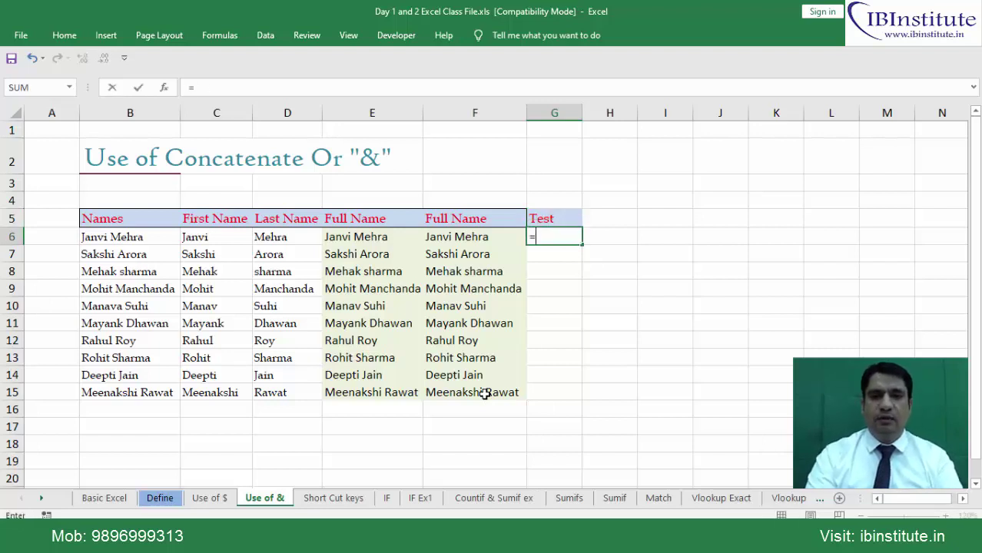
pyautogui.press('Left')
pyautogui.press('Left')
pyautogui.write('=')
pyautogui.press('Left')
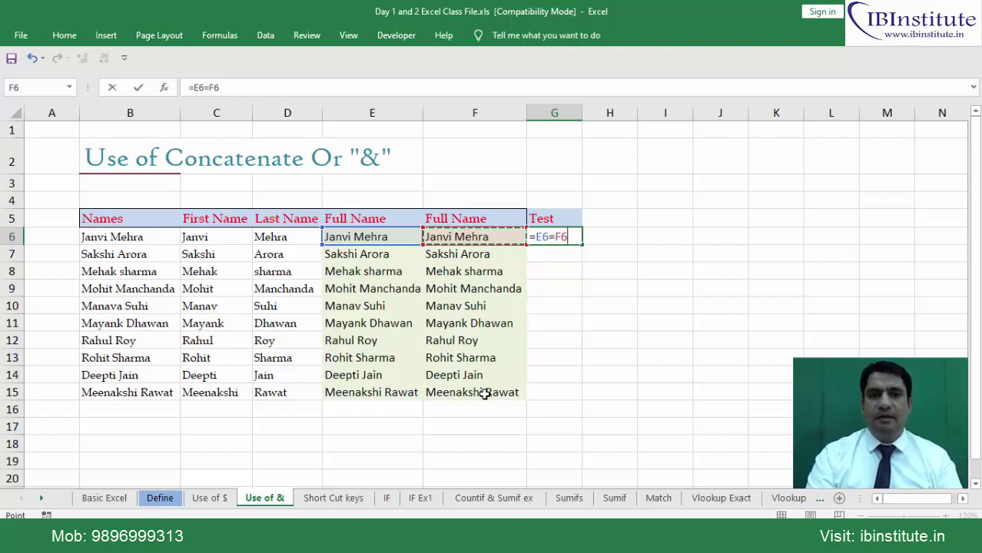
pyautogui.press('Return')
# Fill the comparison formula from G6 down through G15 in the Test column
pyautogui.press('Up')
pyautogui.hotkey('shift', 'Down')
pyautogui.hotkey('shift', 'Down')
pyautogui.hotkey('shift', 'Down')
pyautogui.hotkey('shift', 'Down')
pyautogui.hotkey('shift', 'Down')
pyautogui.hotkey('shift', 'Down')
pyautogui.hotkey('shift', 'Down')
pyautogui.hotkey('shift', 'Down')
pyautogui.hotkey('shift', 'Down')
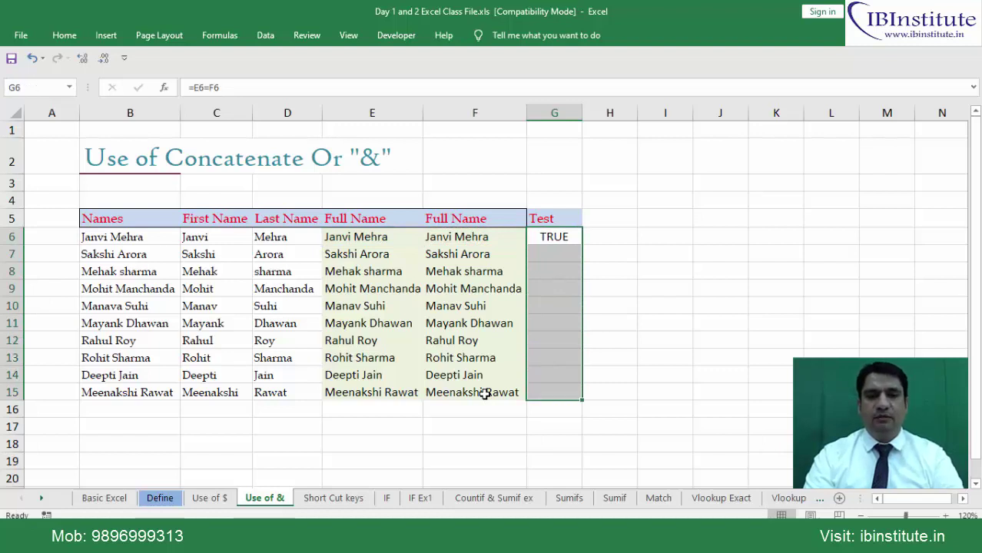
pyautogui.hotkey('ctrl', 'd')
# Add a second space between the quotation marks in F11's CONCATENATE formula and check the test in G11
pyautogui.press('Down')
pyautogui.press('Down')
pyautogui.press('Down')
pyautogui.press('Down')
pyautogui.press('Down')
pyautogui.press('Left')
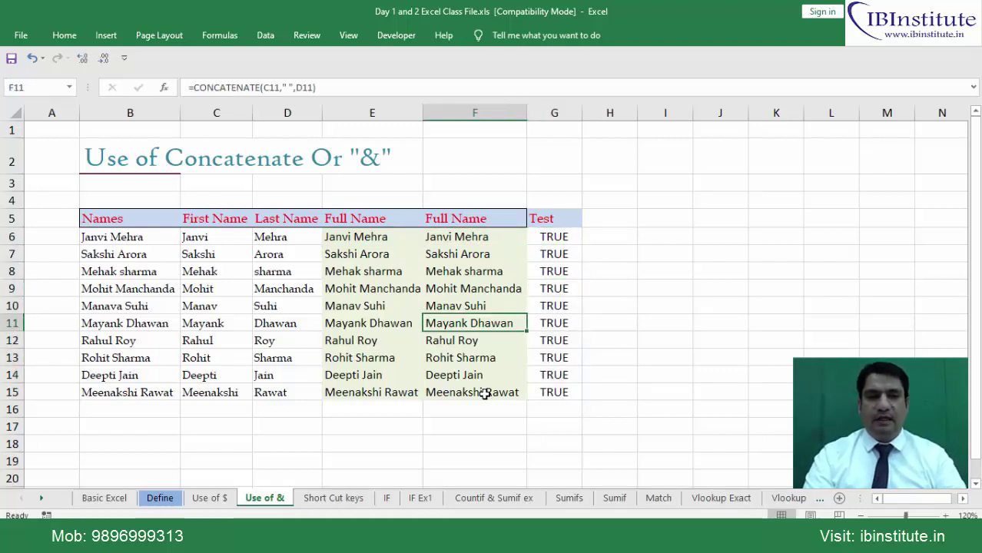
pyautogui.press('F2')
pyautogui.press('Left')
pyautogui.press('Left')
pyautogui.press('Left')
pyautogui.press('Left')
pyautogui.press('Left')
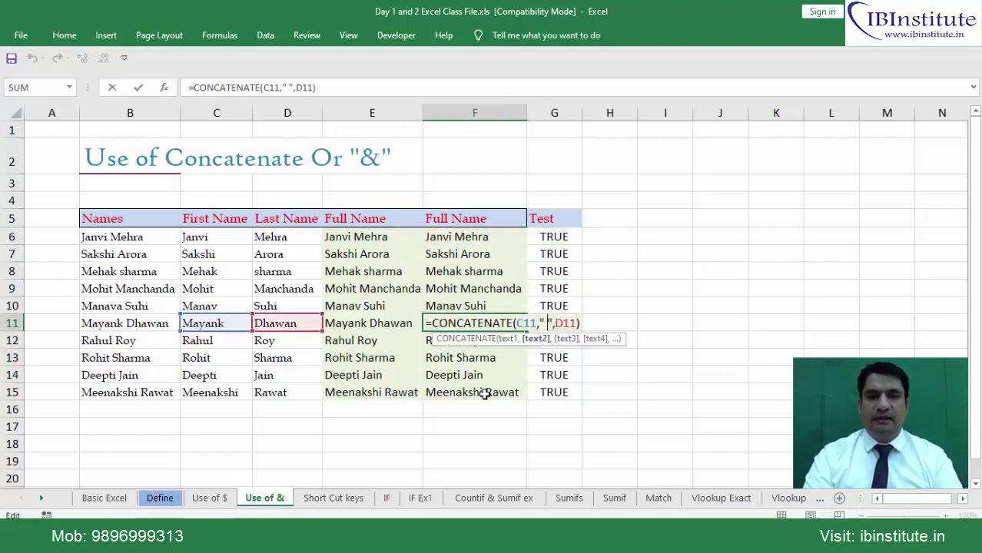
pyautogui.press('Return')
pyautogui.press('Up')
pyautogui.press('Right')
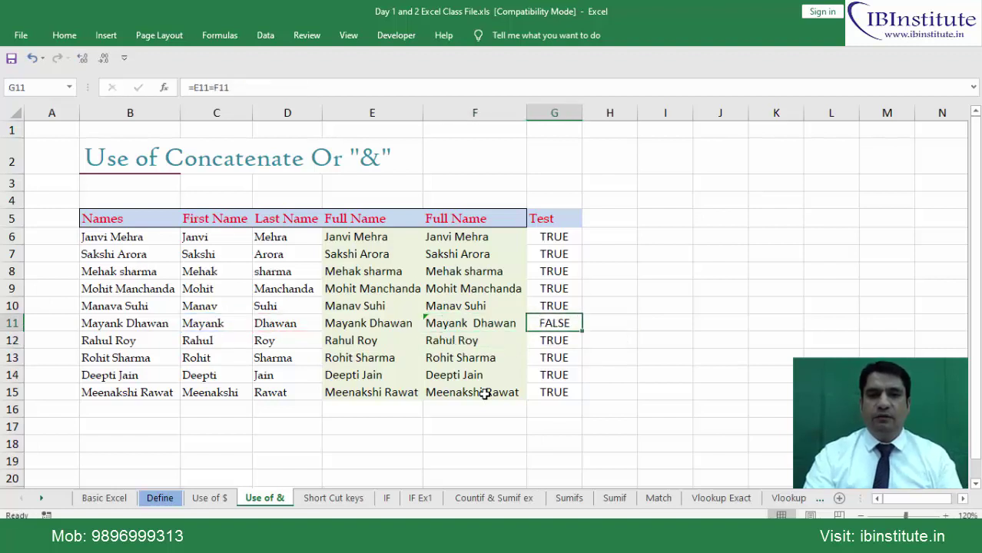
# Compare E11 with F11, and undo the extra space added to F11's formula
pyautogui.press('Left')
pyautogui.press('Left')
pyautogui.press('Right')
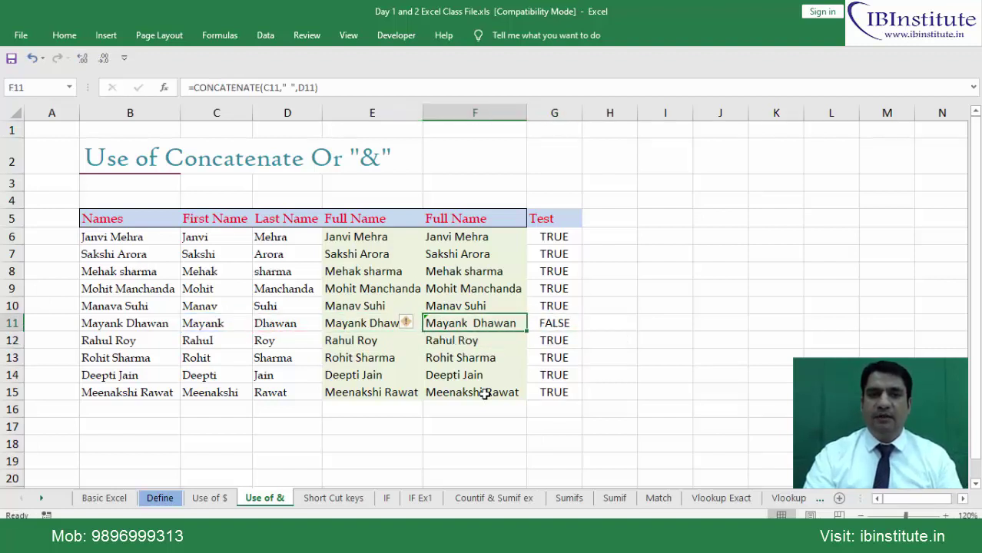
pyautogui.hotkey('ctrl', 'z')
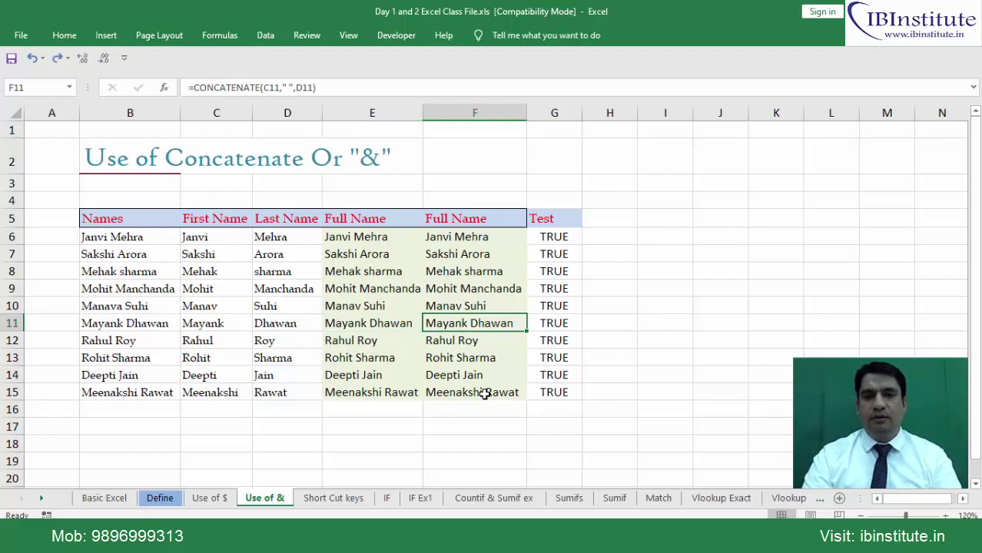
# Copy the "Test" header from G5 across into cell H5
pyautogui.press('Right')
pyautogui.press('Right')
pyautogui.press('Up')
pyautogui.press('Up')
pyautogui.press('Up')
pyautogui.press('Up')
pyautogui.press('Up')
pyautogui.press('Up')
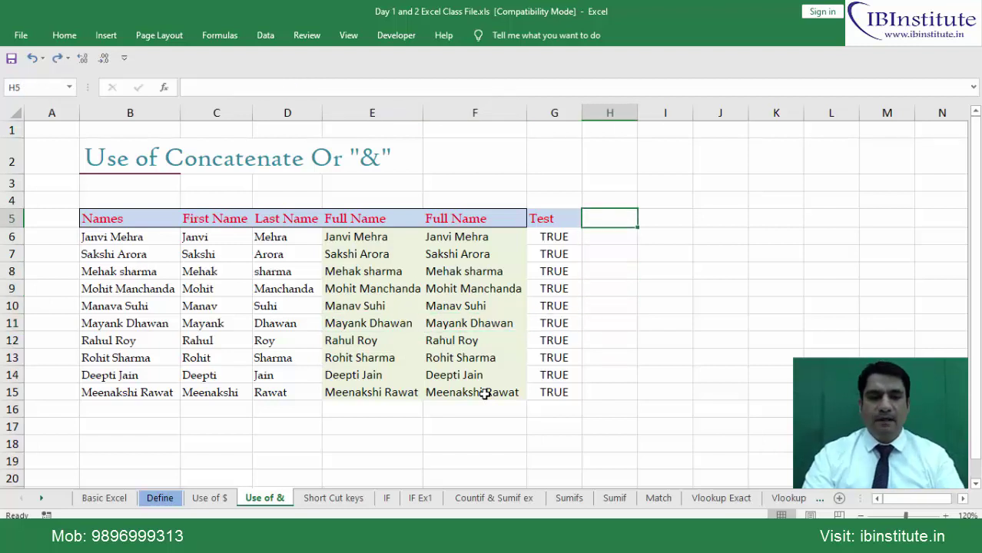
pyautogui.hotkey('ctrl', 'r')
# Enter the formula =EXACT(E6,F6) in cell H6 of the second Test column
pyautogui.press('Down')
pyautogui.press('Down')
pyautogui.press('Up')
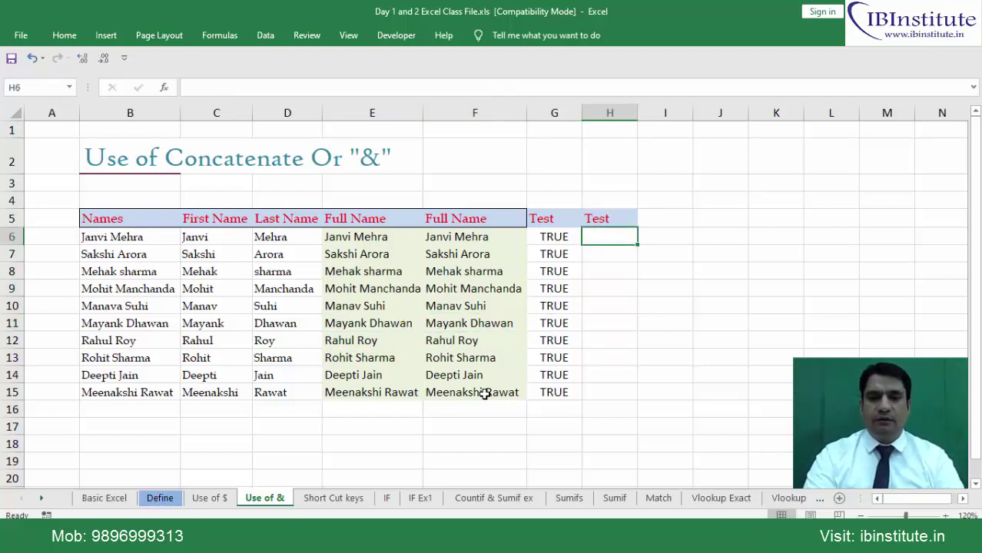
pyautogui.write('=ex')
pyautogui.press('Tab')
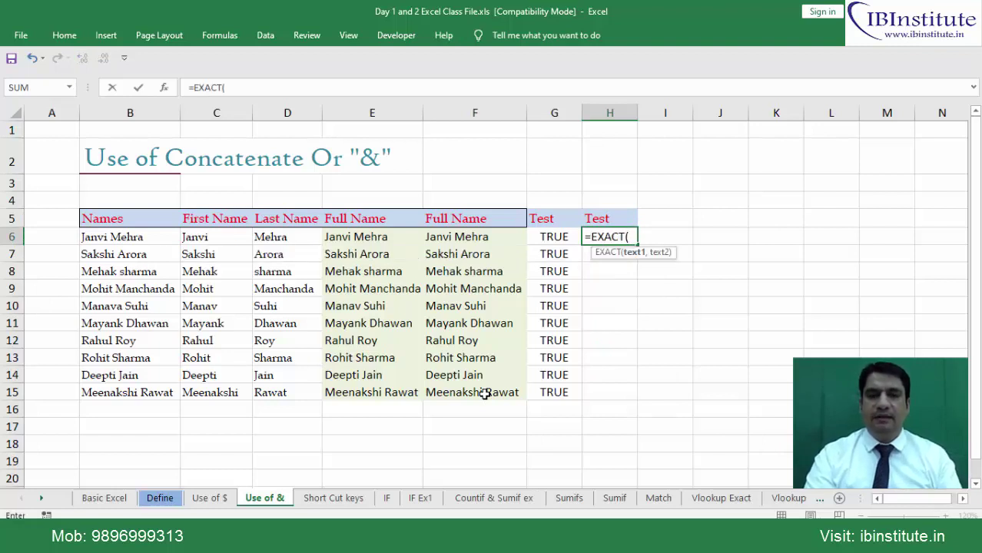
pyautogui.press('Left')
pyautogui.press('Left')
pyautogui.press('Left')
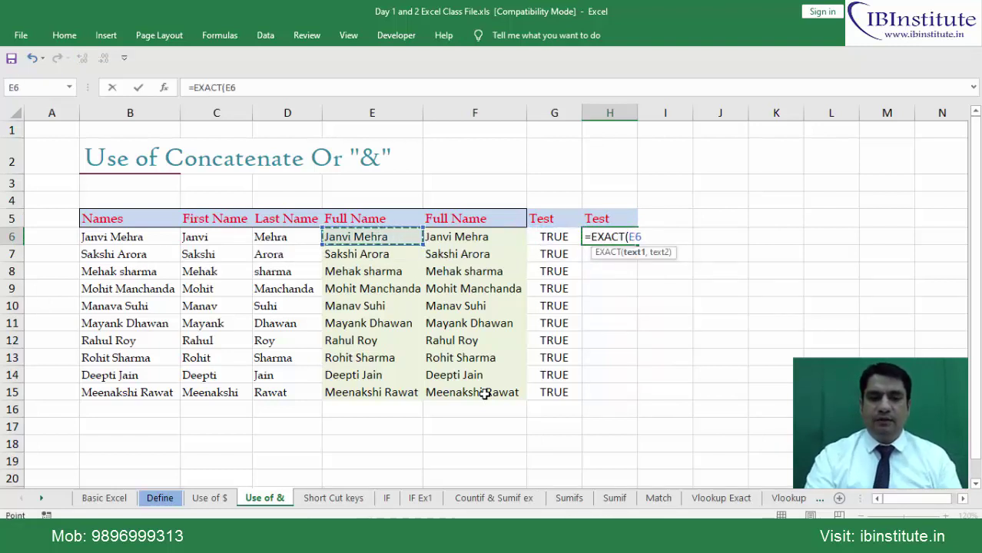
pyautogui.write(',')
pyautogui.press('Left')
pyautogui.press('Left')
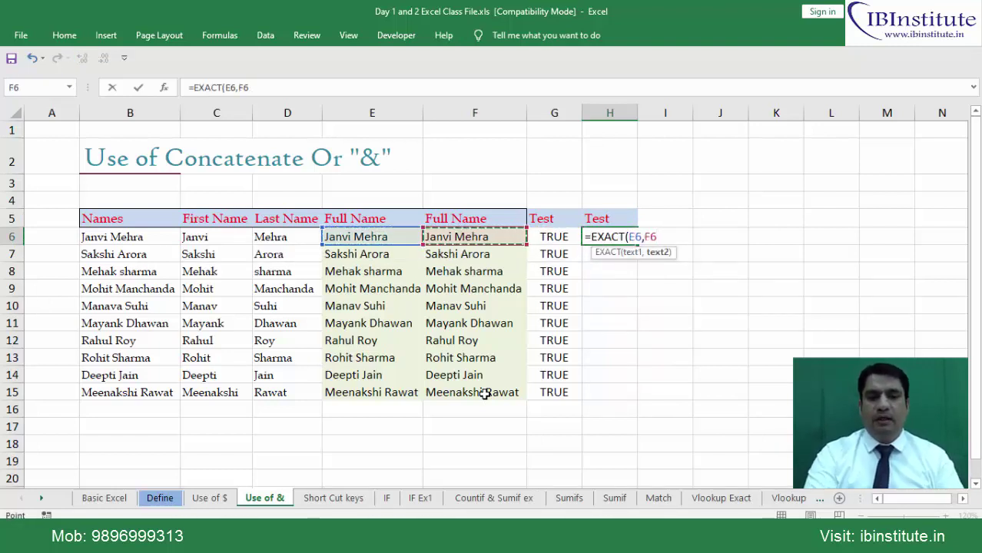
pyautogui.write(')')
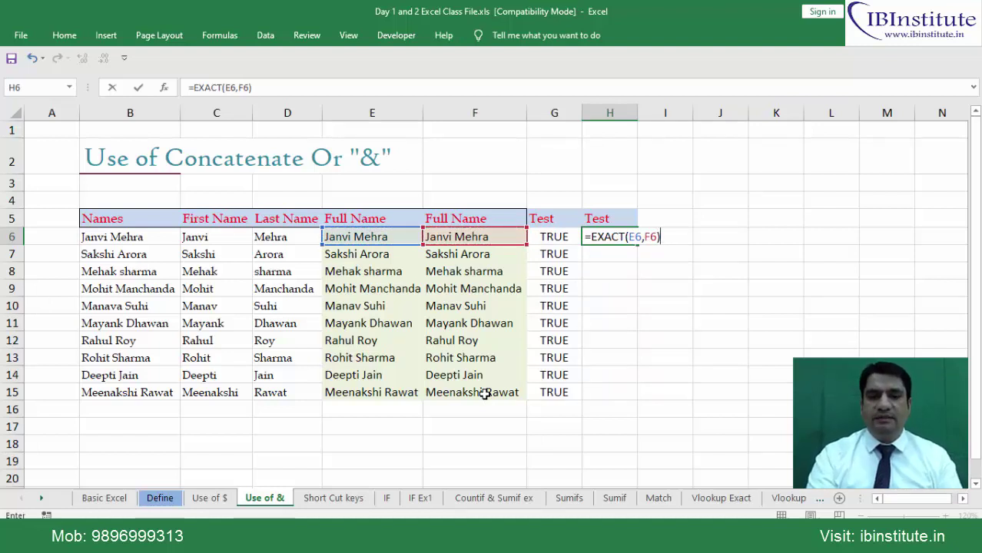
pyautogui.press('Return')
# Fill the EXACT formula from H6 down through H15
pyautogui.press('Up')
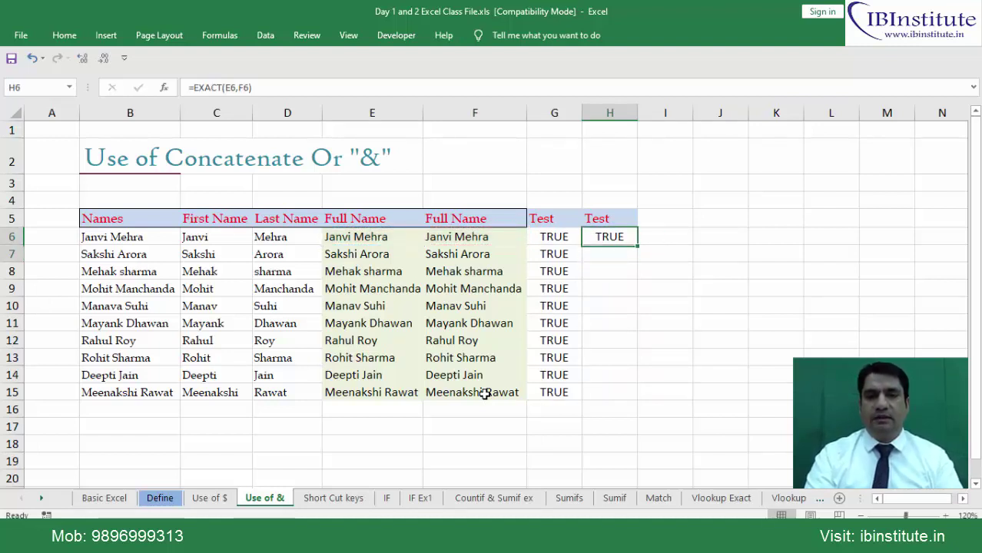
pyautogui.hotkey('shift', 'Down')
pyautogui.hotkey('shift', 'Down')
pyautogui.hotkey('shift', 'Down')
pyautogui.hotkey('shift', 'Down')
pyautogui.hotkey('shift', 'Down')
pyautogui.hotkey('shift', 'Down')
pyautogui.hotkey('shift', 'Down')
pyautogui.hotkey('shift', 'Down')
pyautogui.hotkey('shift', 'Down')
pyautogui.hotkey('ctrl', 'd')
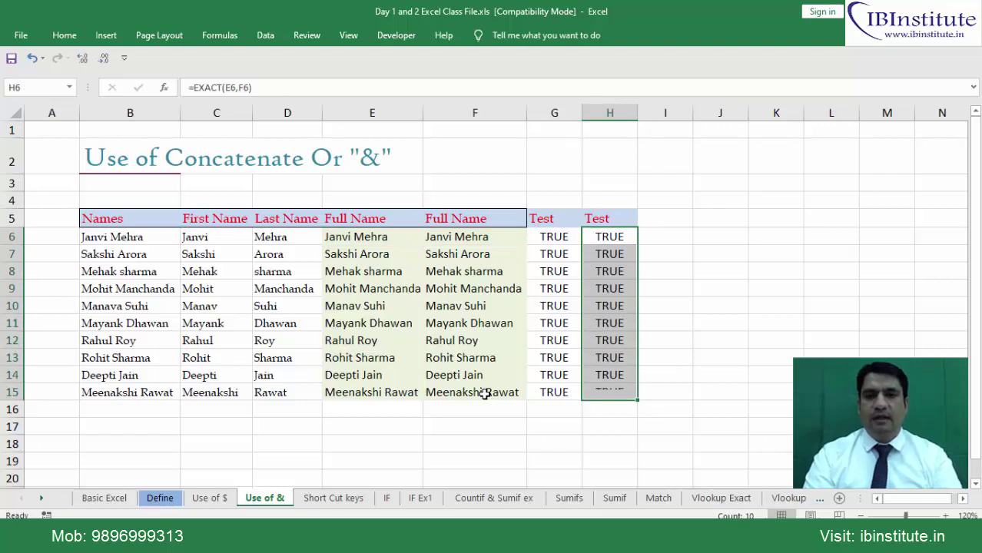
pyautogui.press('Right')
pyautogui.press('Left')
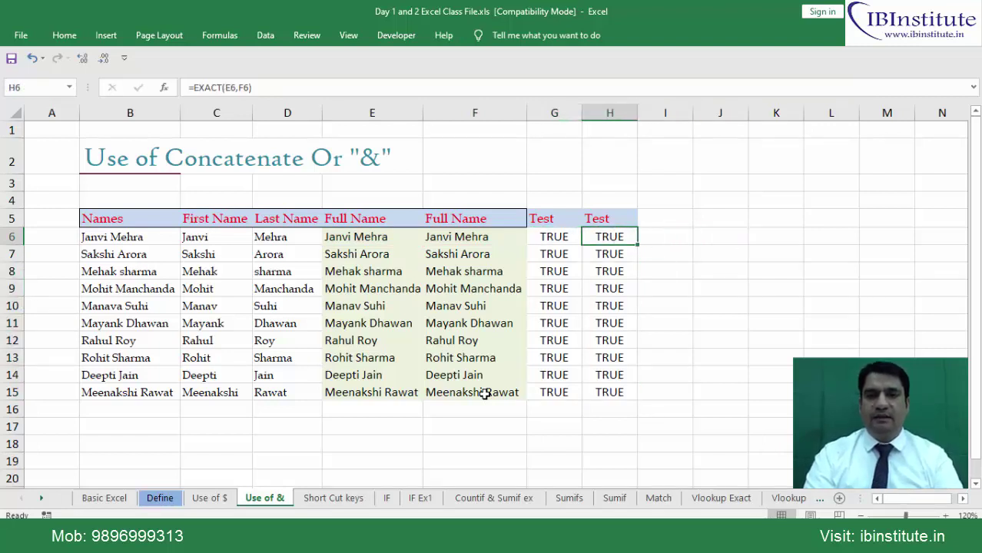
# Enter a sample first name with a capital initial in K6 and the same name all in lowercase in K8
pyautogui.press('Right')
pyautogui.press('Right')
pyautogui.press('Right')
pyautogui.write('Manoj')
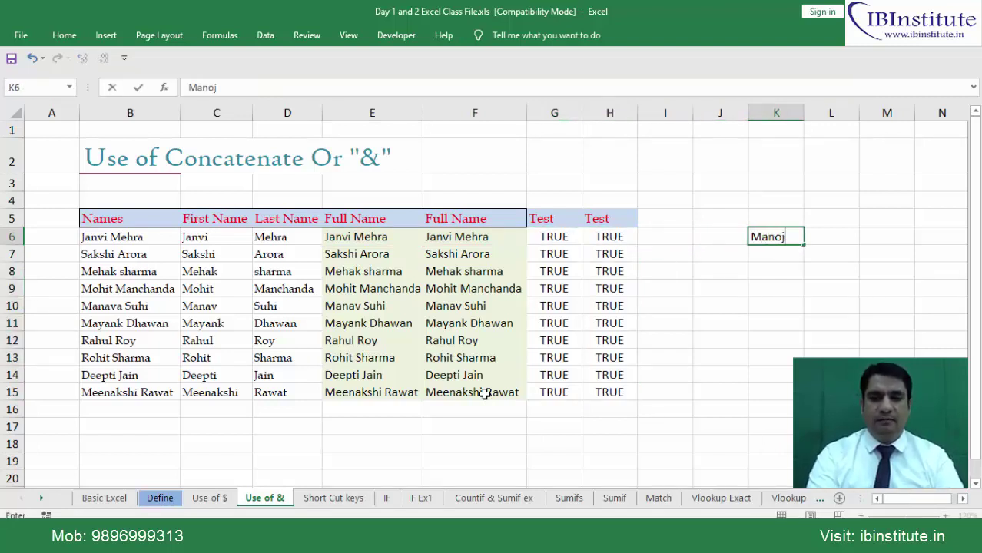
pyautogui.press('Return')
pyautogui.press('Down')
pyautogui.write('manoj')
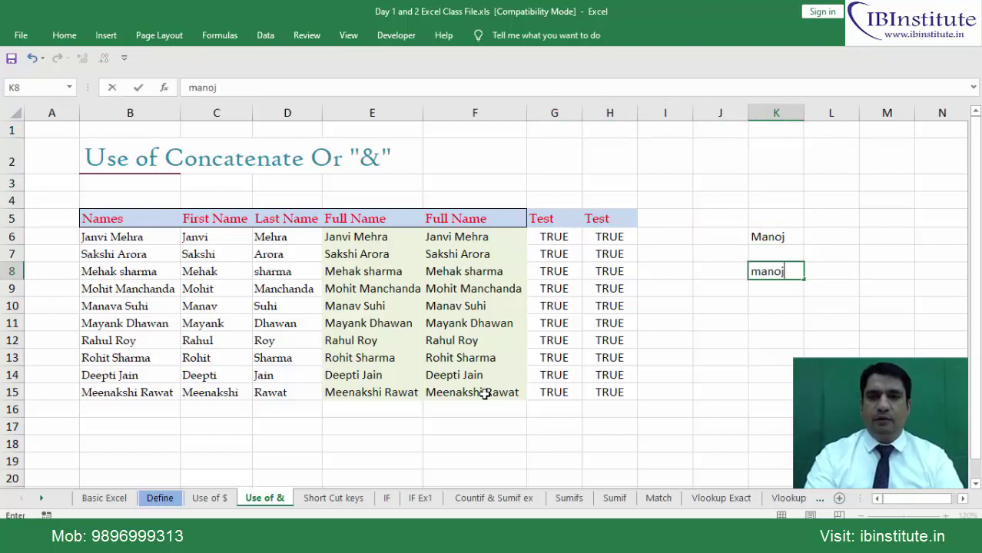
pyautogui.press('Return')
# Enter the formula =K6=K8 in cell K11 to compare the two sample names
pyautogui.press('Down')
pyautogui.press('Down')
pyautogui.write('=')
pyautogui.press('Up')
pyautogui.press('Up')
pyautogui.press('Up')
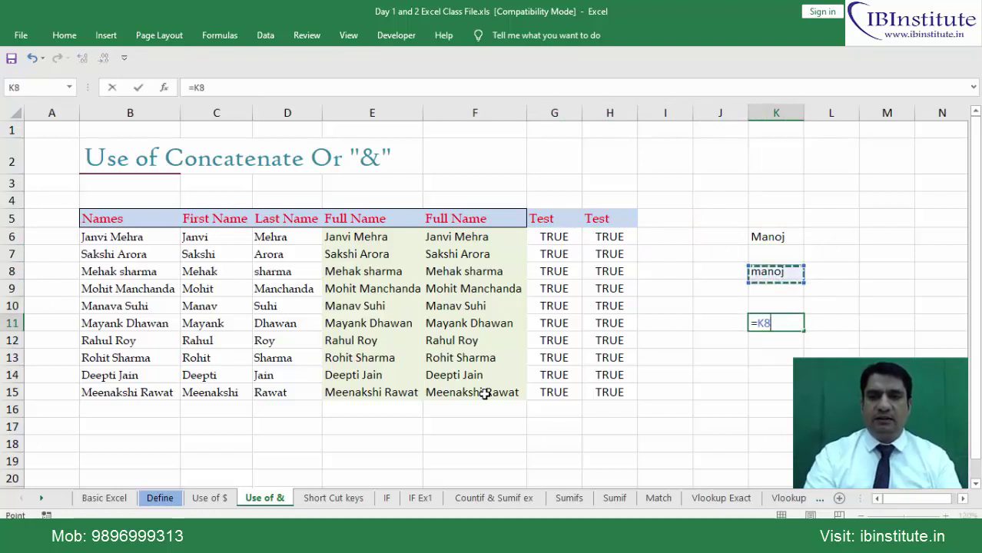
pyautogui.press('Up')
pyautogui.press('Up')
pyautogui.write('=')
pyautogui.press('Up')
pyautogui.press('Up')
pyautogui.press('Up')
pyautogui.press('Return')
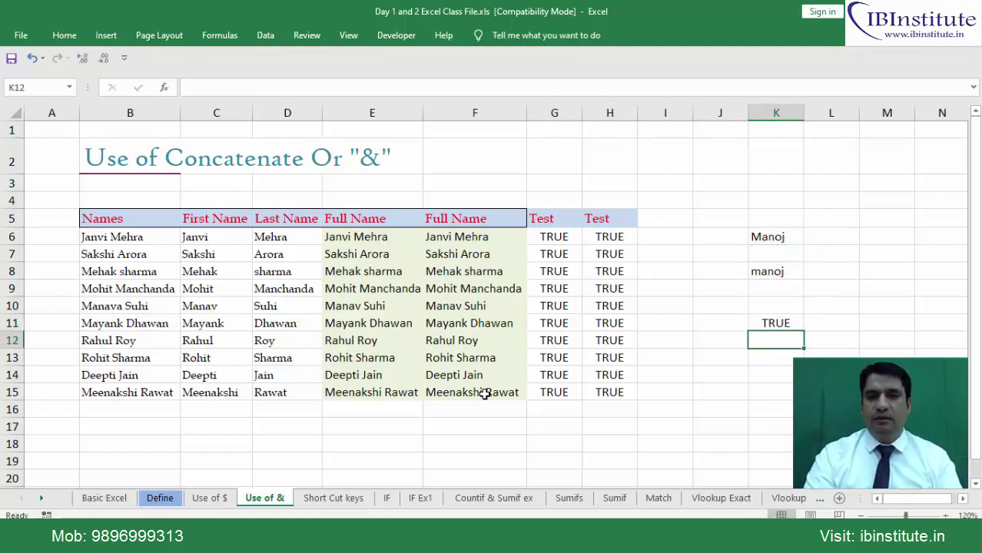
# Enter the formula =EXACT(K6,K8) in cell K13 to compare the sample names with case sensitivity
pyautogui.press('Up')
pyautogui.press('Down')
pyautogui.press('Down')
pyautogui.write('=ex')
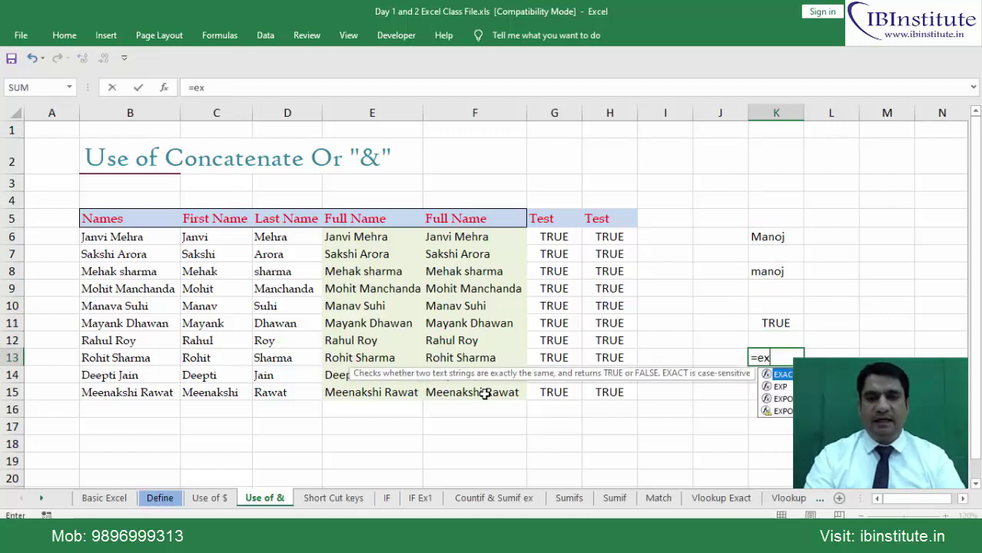
pyautogui.press('Tab')
pyautogui.press('Up')
pyautogui.press('Up')
pyautogui.press('Up')
pyautogui.press('Up')
pyautogui.press('Up')
pyautogui.press('Up')
pyautogui.press('Up')
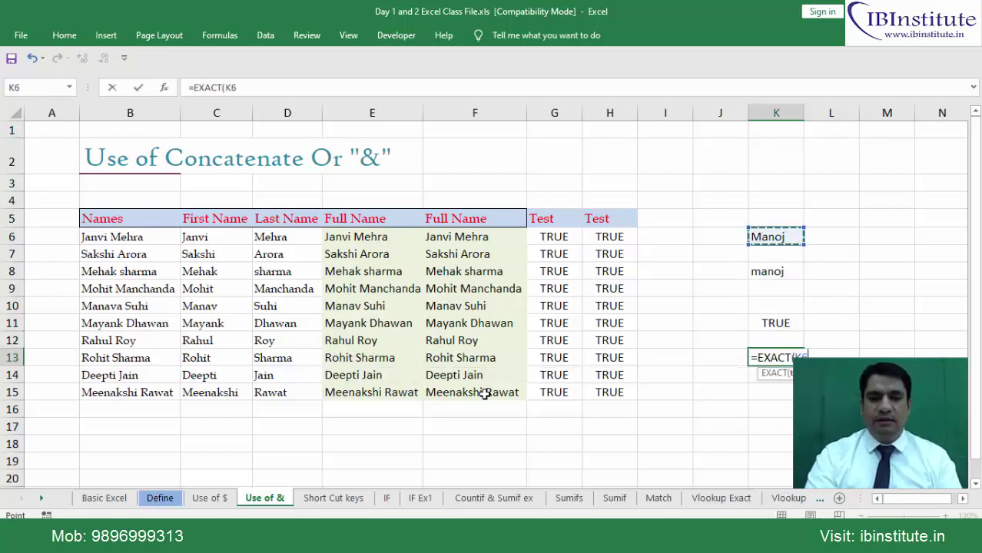
pyautogui.write(',')
pyautogui.press('Up')
pyautogui.press('Up')
pyautogui.press('Up')
pyautogui.press('Up')
pyautogui.press('Up')
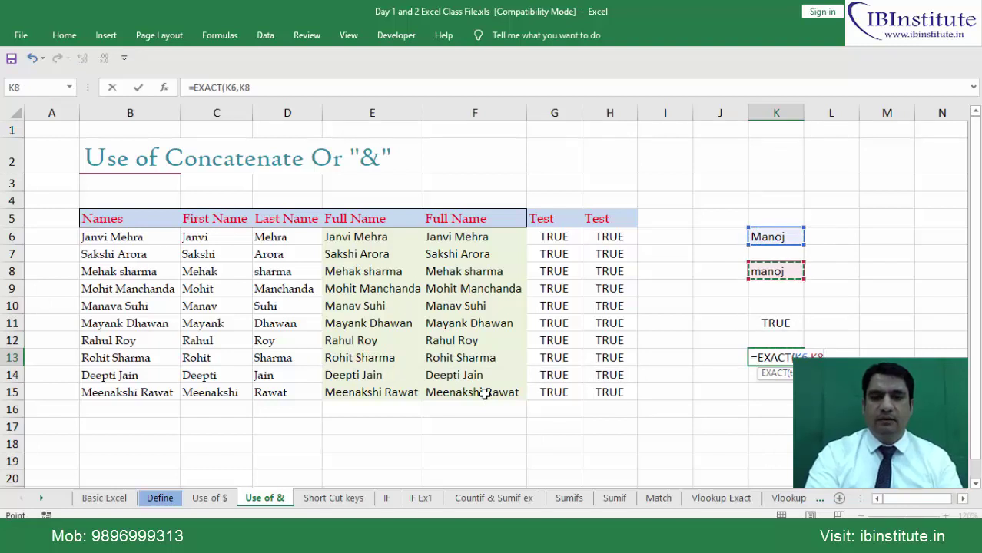
pyautogui.write(')')
pyautogui.press('Return')
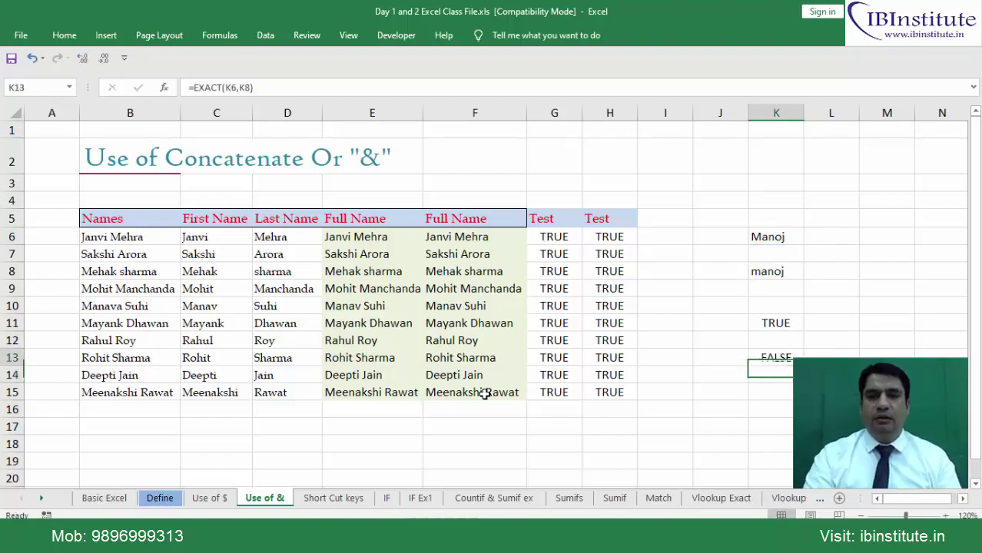
# Review the comparison formulas in K11 and K13 and the cells they reference, leaving both formulas as they are
pyautogui.press('Up')
pyautogui.press('Up')
pyautogui.press('Up')
pyautogui.press('F2')
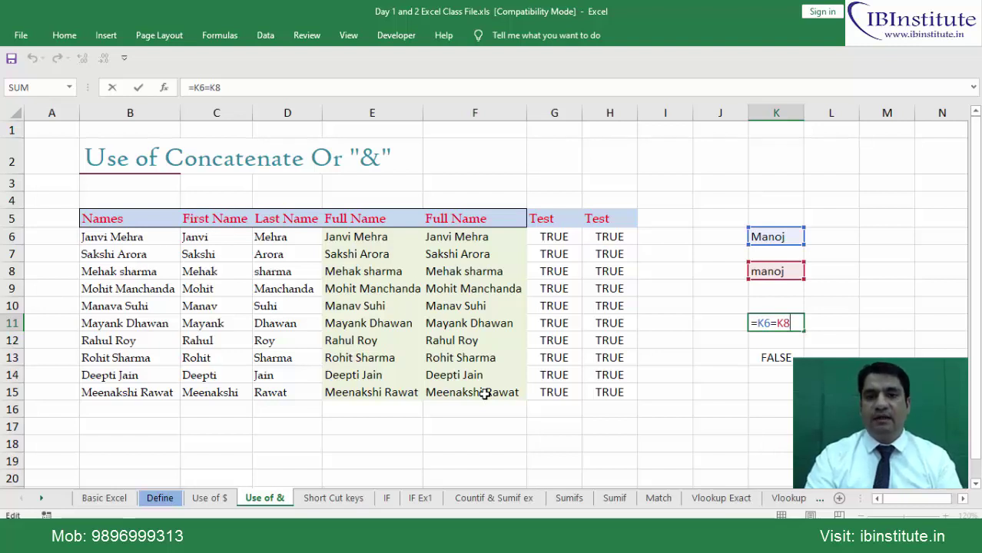
pyautogui.press('Return')
pyautogui.press('Down')
pyautogui.press('F2')
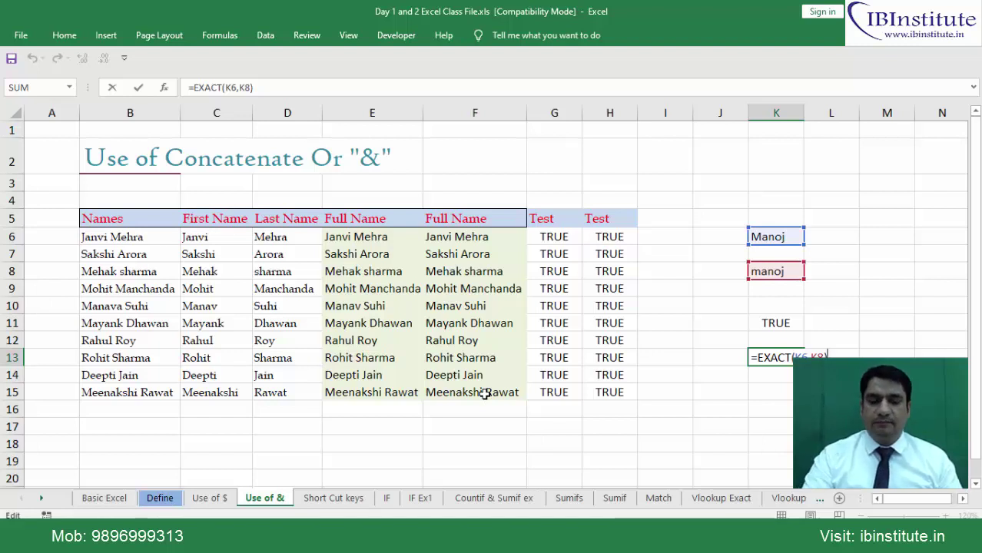
pyautogui.press('Return')
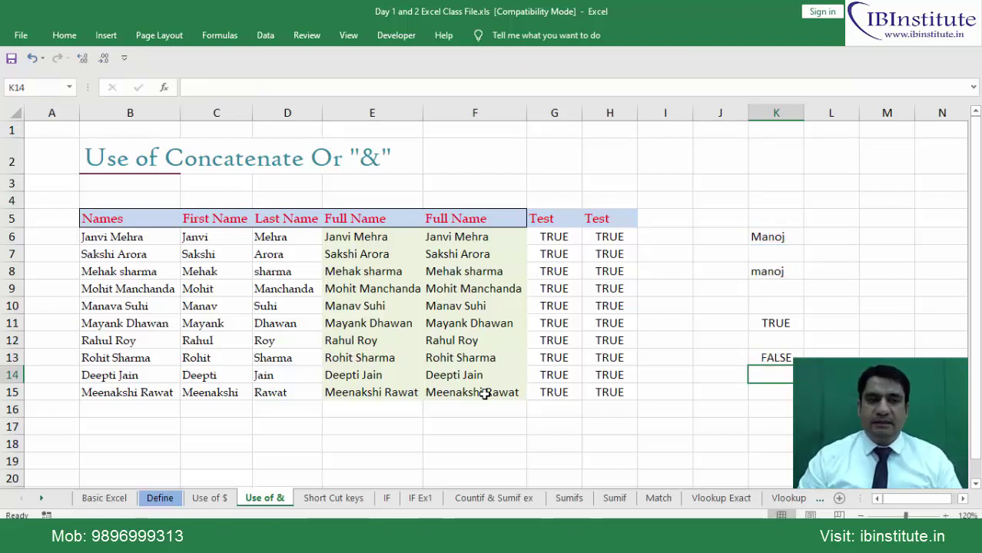